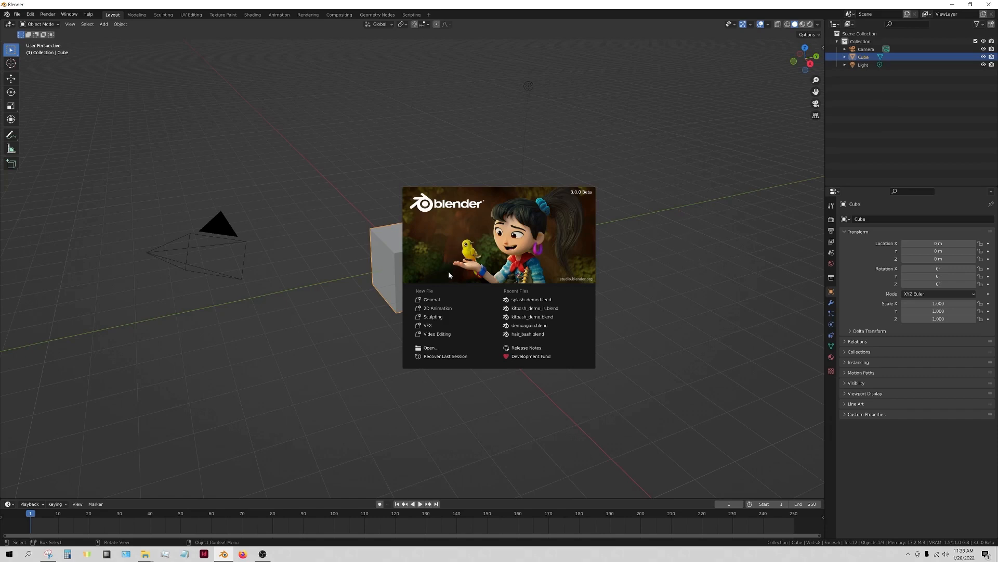
Close the splash screen and examine the default cube and its surroundings from different angles and distances
click(706, 254)
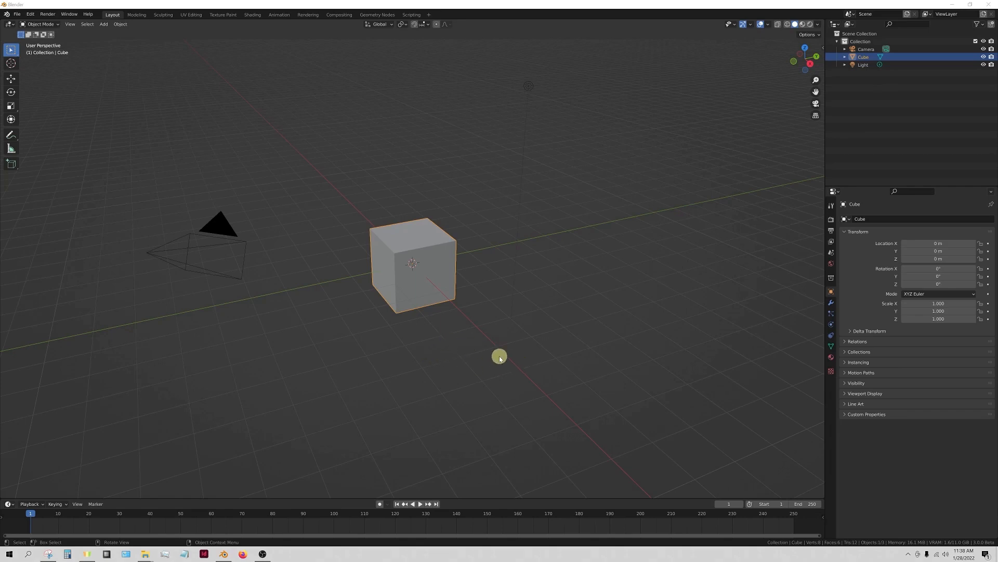
mouse_move(557, 336)
middle_down()
mouse_move(489, 319)
mouse_move(471, 333)
mouse_move(497, 357)
mouse_move(550, 352)
mouse_move(573, 329)
mouse_move(527, 314)
mouse_move(479, 319)
mouse_move(475, 343)
mouse_move(530, 357)
mouse_move(571, 332)
mouse_move(544, 314)
mouse_move(497, 314)
mouse_move(419, 343)
mouse_move(384, 321)
mouse_move(432, 308)
mouse_move(580, 323)
mouse_move(571, 331)
middle_up()
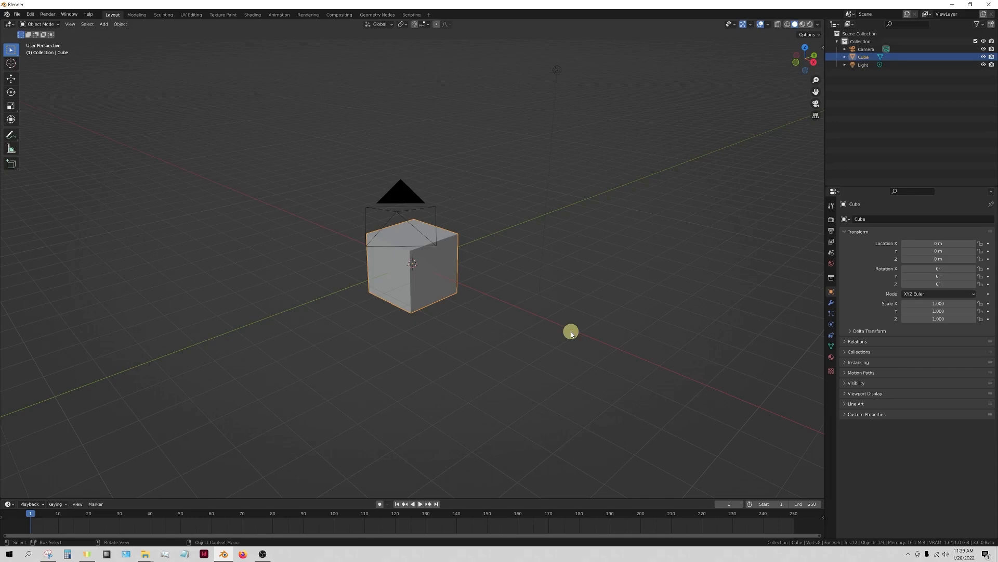
middle_drag(568, 323, 460, 335)
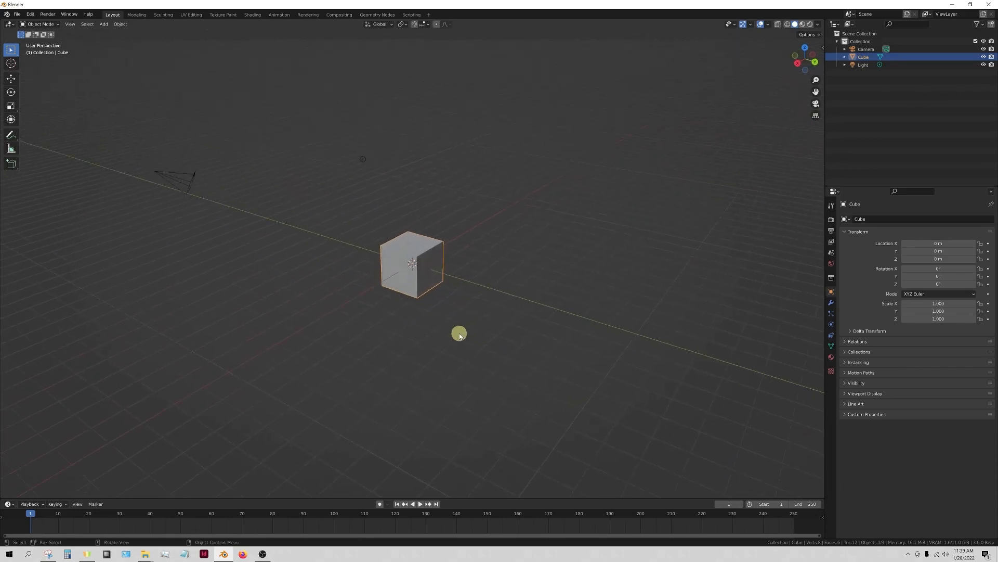
middle_drag(474, 359, 449, 332)
scroll(445, 328, down, 3)
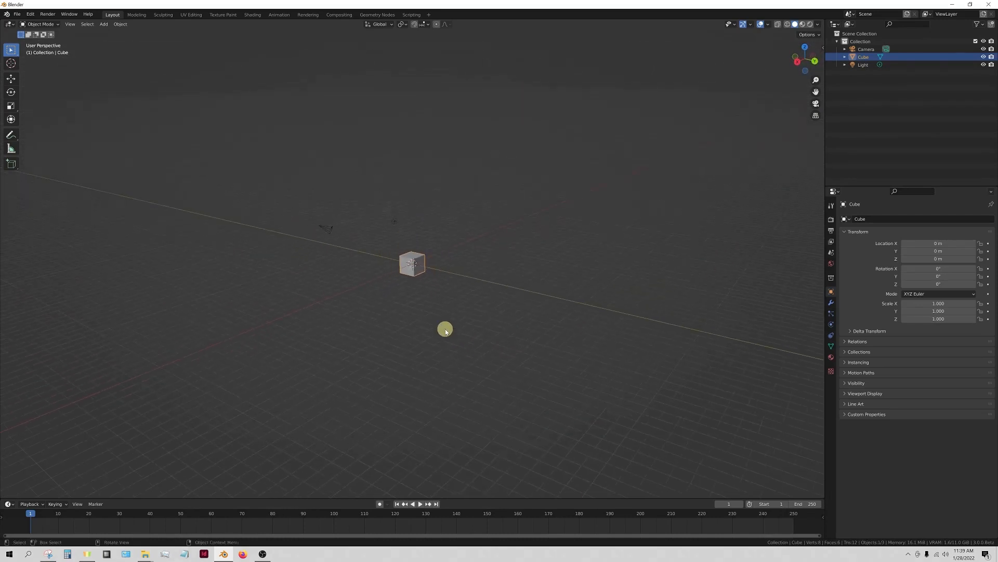
scroll(445, 328, up, 2)
scroll(445, 328, up, 3)
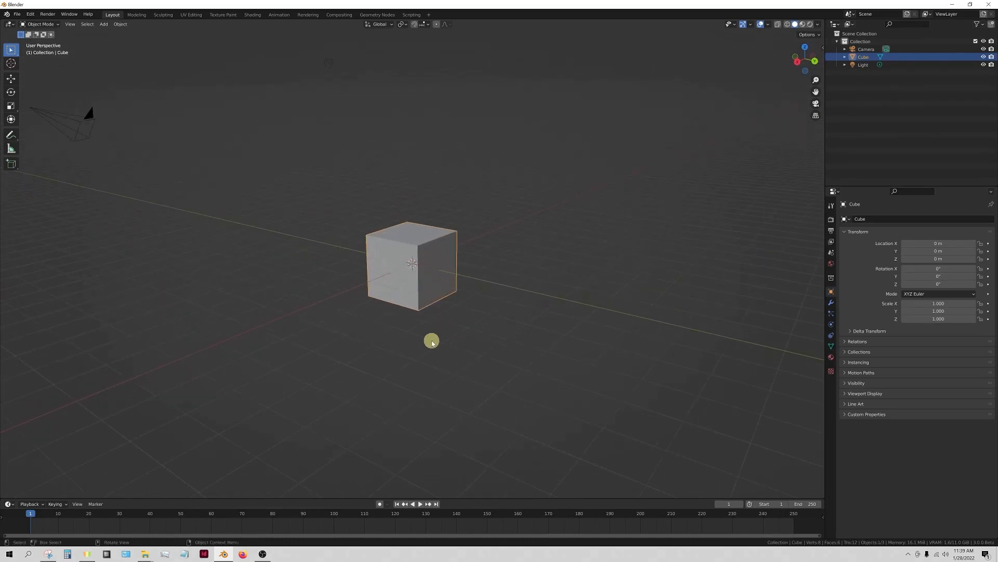
middle_drag(443, 345, 481, 348)
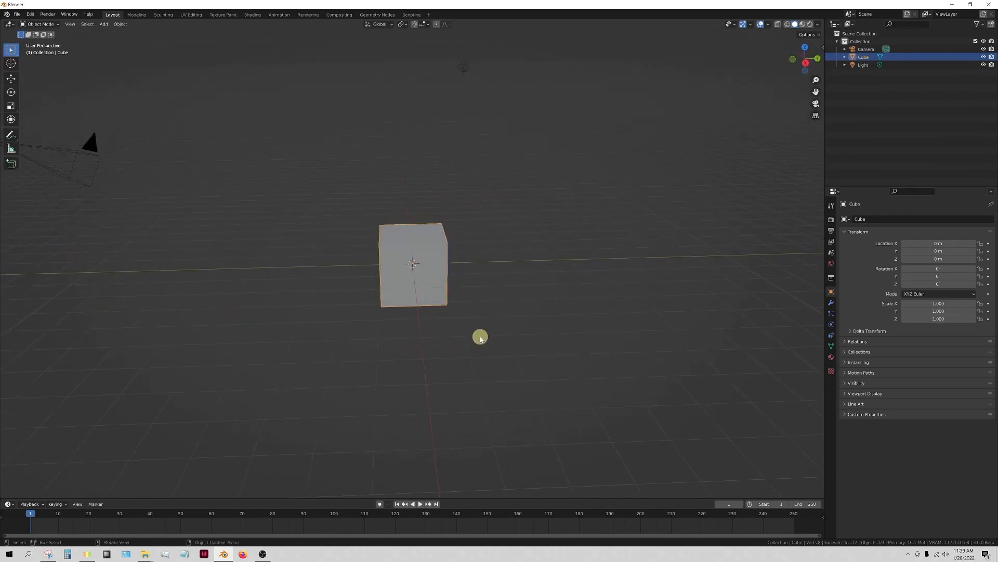
shift+middle_drag(397, 370, 339, 370)
mouse_move(665, 331)
shift+middle_down()
mouse_move(285, 335)
mouse_move(573, 331)
shift+middle_up()
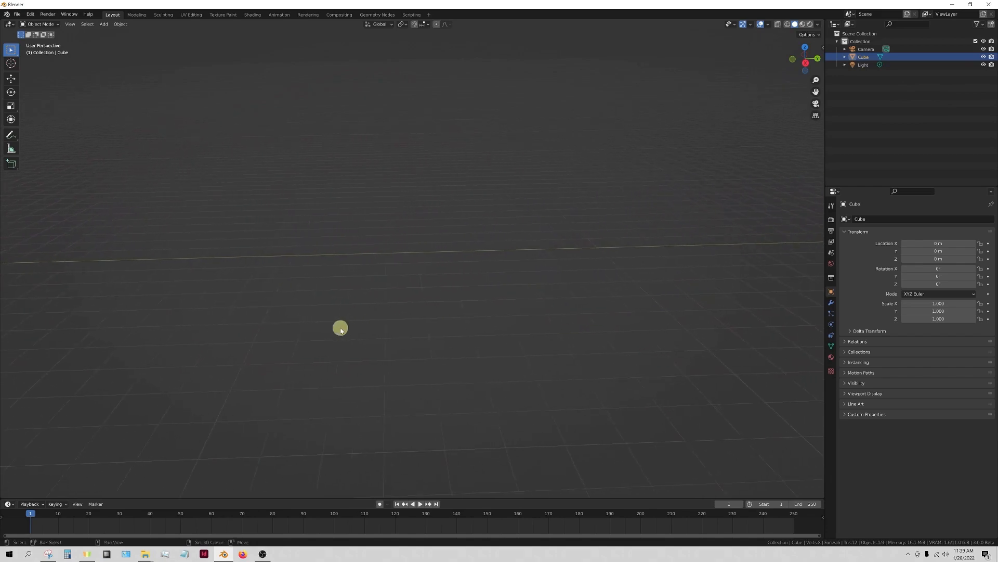
middle_drag(319, 321, 425, 319)
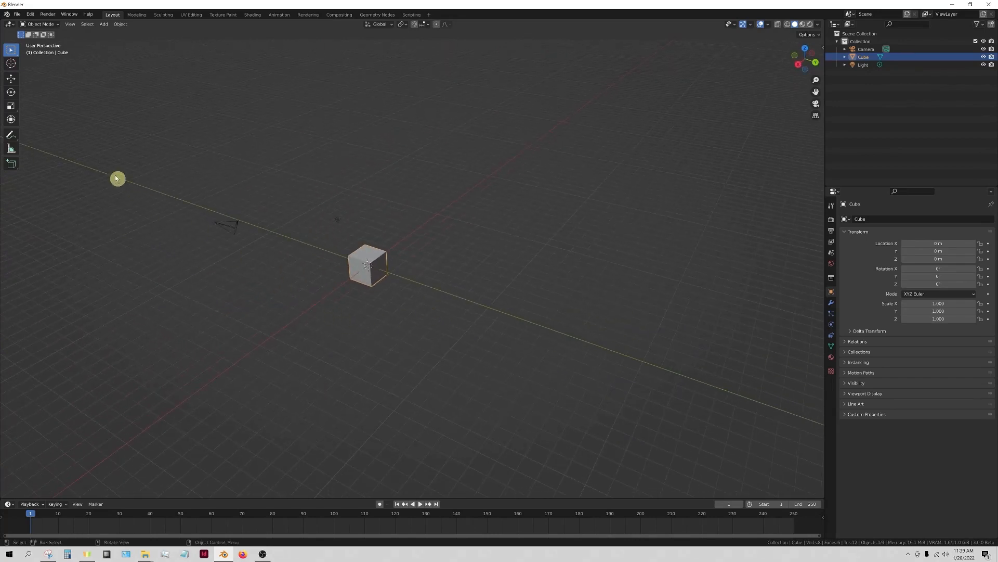
Frame the selected cube in the viewport and examine it from several angles
click(70, 25)
click(75, 24)
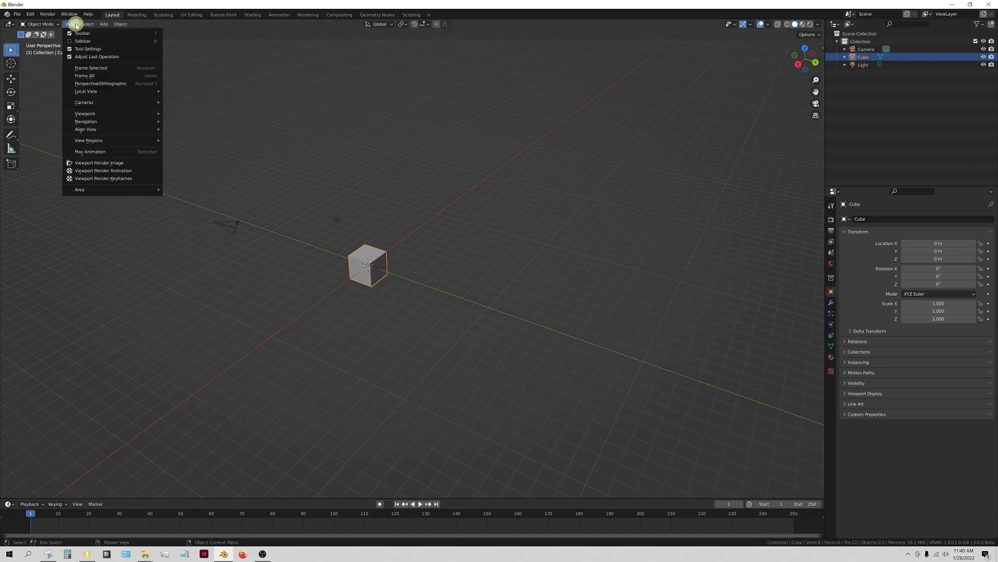
click(90, 67)
middle_drag(334, 268, 470, 272)
scroll(406, 257, down, 5)
middle_drag(619, 178, 547, 192)
scroll(546, 192, down, 6)
middle_drag(522, 235, 487, 232)
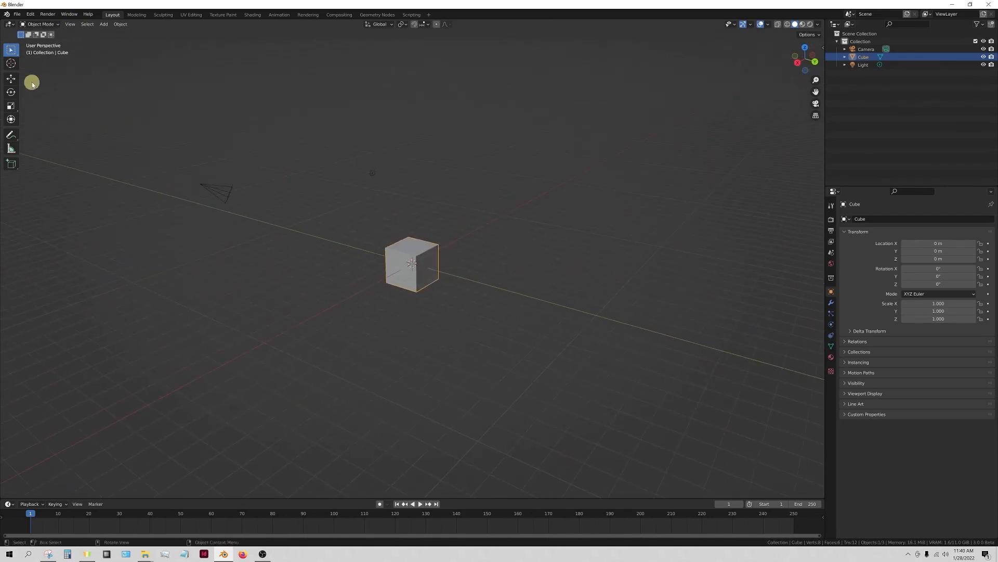
Move the cube freely with the Move tool to about Y -0.20 m and Z 0.34 m
click(11, 79)
mouse_move(425, 254)
mouse_down()
mouse_move(442, 243)
mouse_move(508, 263)
mouse_move(403, 212)
mouse_move(495, 266)
mouse_move(406, 236)
mouse_move(419, 249)
mouse_up()
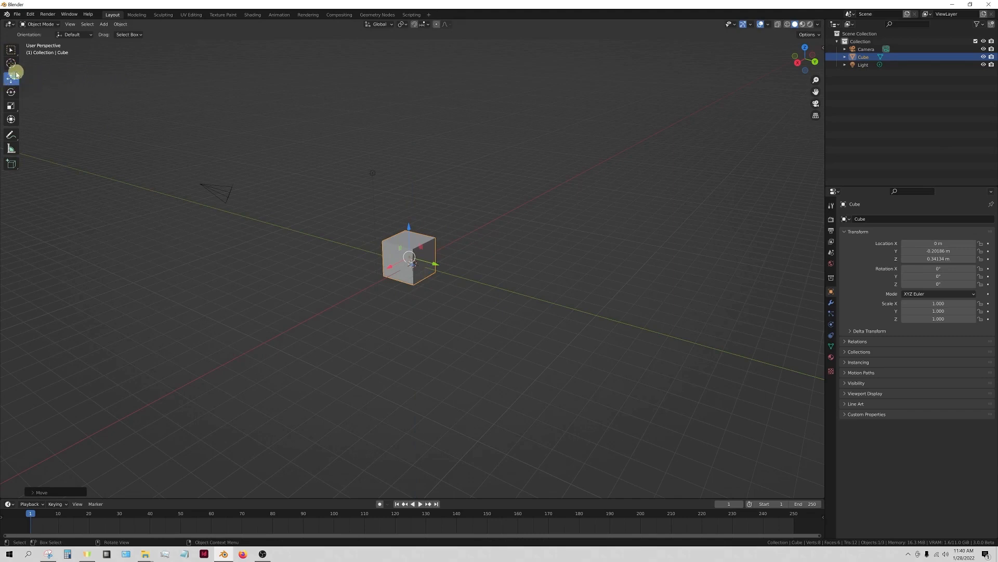
Toggle the viewport's tool shelf off and on several times, leaving it shown
key(t)
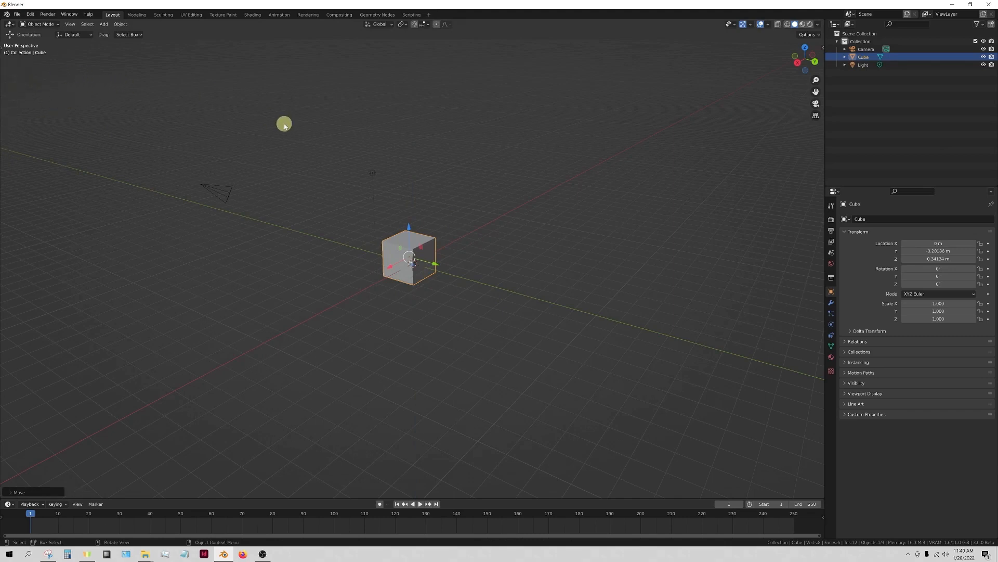
click(2, 86)
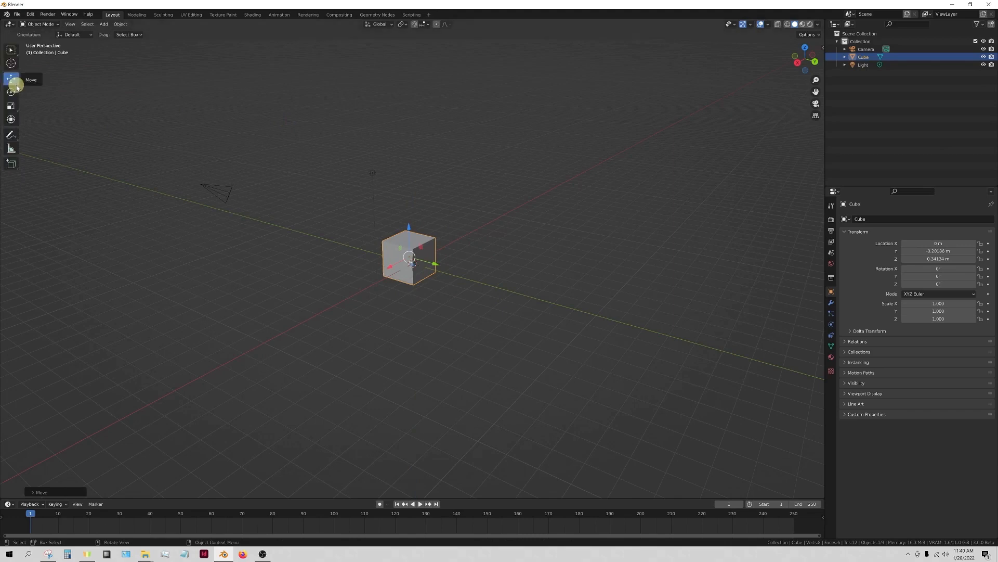
key(t)
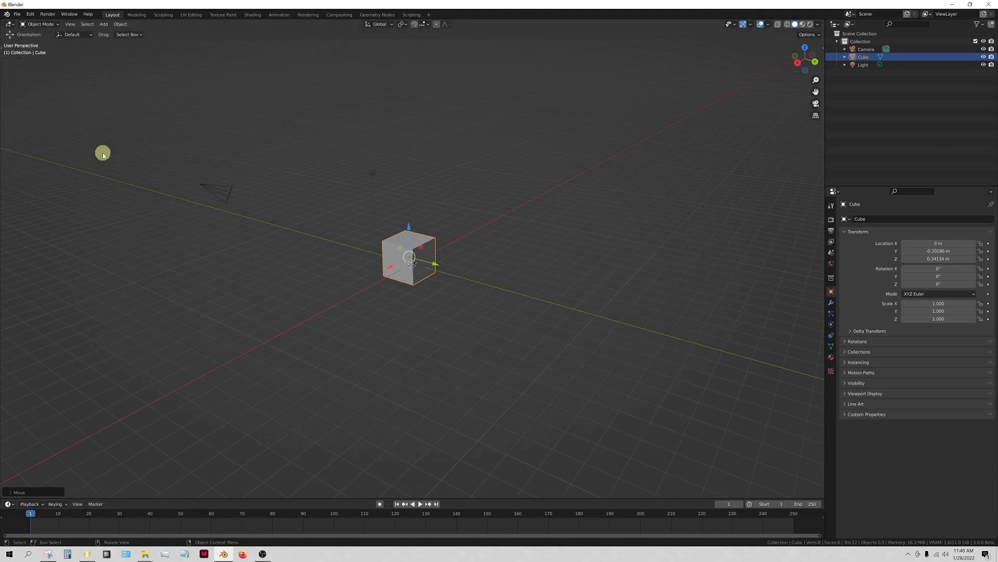
key(t)
key(t)
key(t)
Move the cube freely across the grid to about X -7.71 m, Y -0.04 m and Z 0.74 m
drag(421, 249, 473, 237)
middle_drag(473, 237, 413, 268)
drag(398, 265, 281, 362)
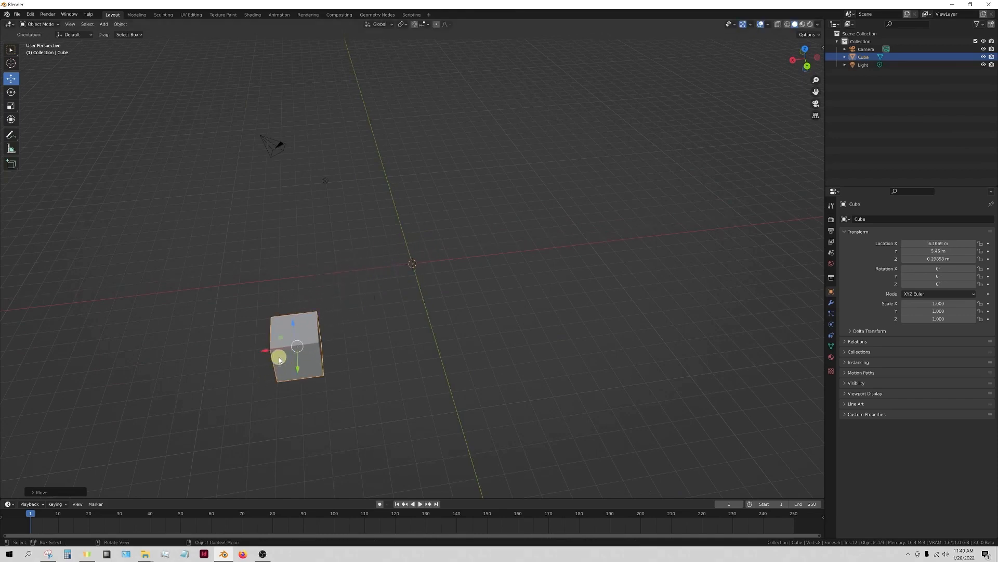
drag(281, 357, 541, 234)
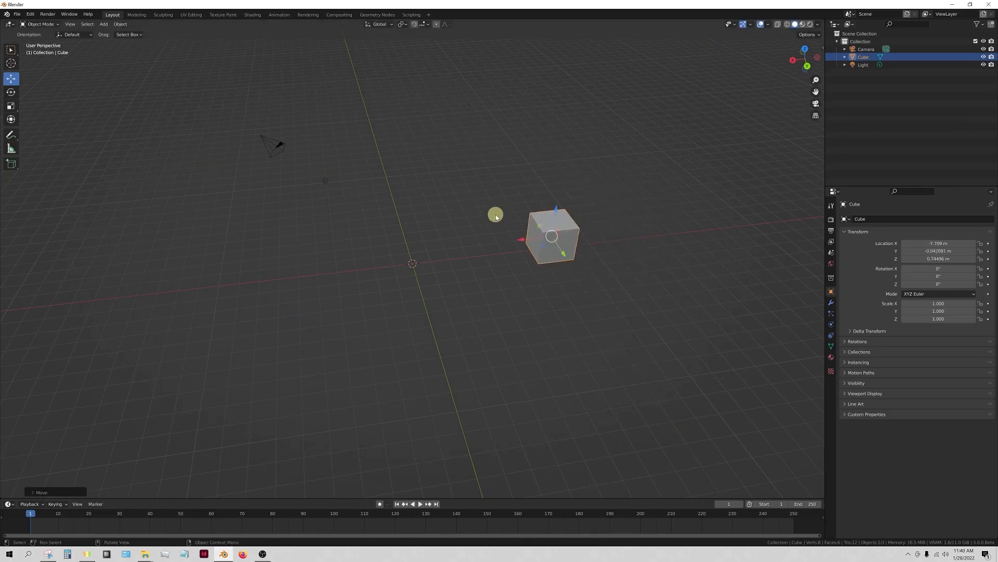
Rotate the cube freely with the Rotate tool and enlarge it unevenly with the Scale tool
click(11, 92)
mouse_move(539, 248)
mouse_down()
mouse_move(577, 251)
mouse_move(533, 256)
mouse_move(546, 232)
mouse_move(588, 263)
mouse_move(556, 257)
mouse_up()
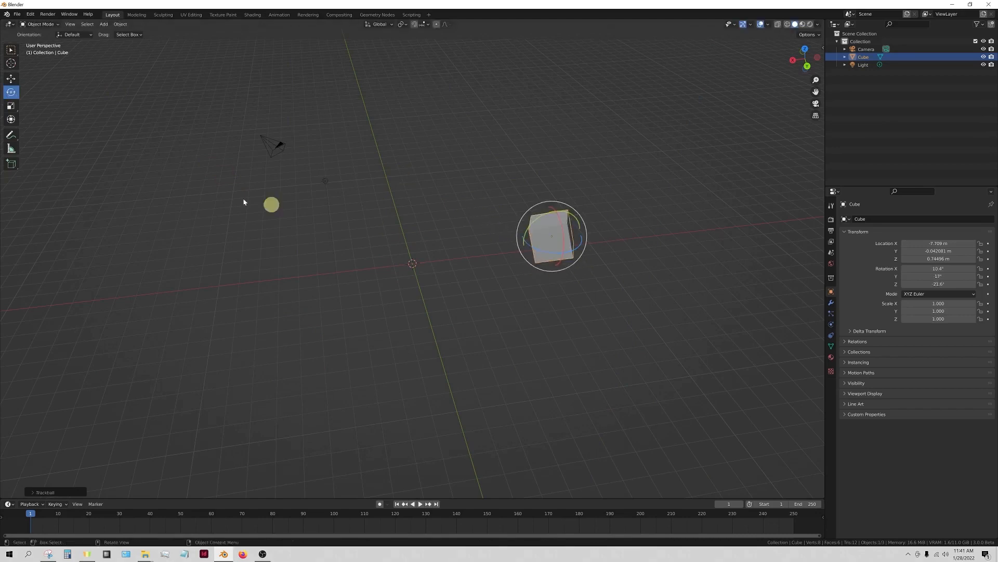
click(11, 106)
drag(521, 230, 555, 239)
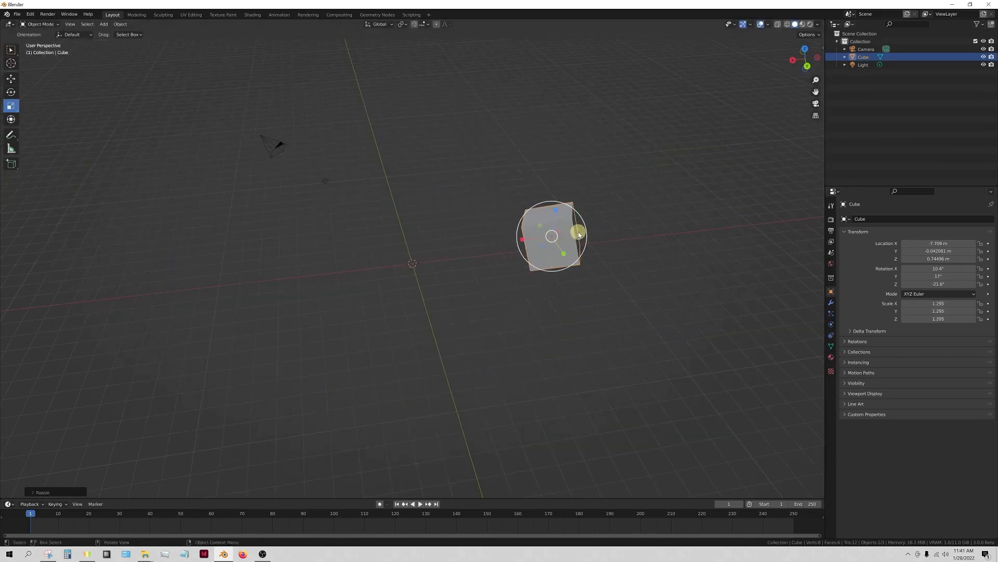
mouse_move(564, 257)
mouse_down()
mouse_move(575, 272)
mouse_move(564, 245)
mouse_move(570, 254)
mouse_up()
drag(573, 262, 580, 294)
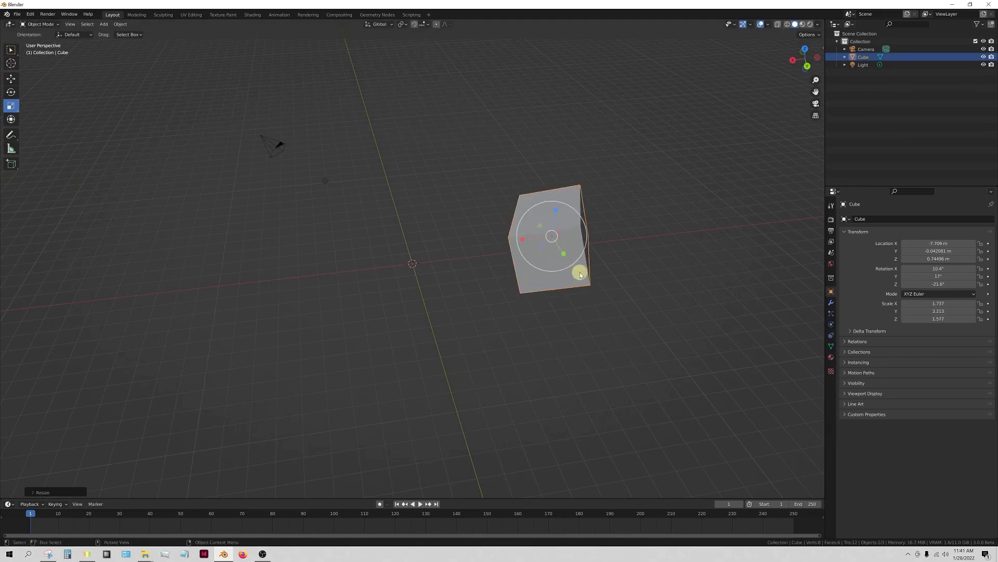
Clear the cube's scale and rotation
key(alt+s)
key(alt+r)
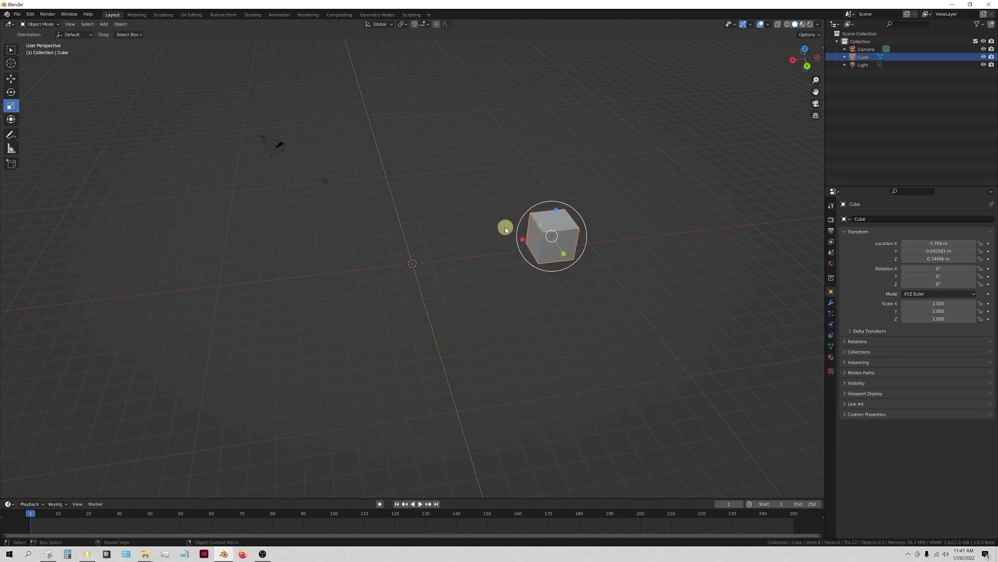
Rotate the cube freely with the Rotate tool to about -25.5° on X, -24.1° on Y and -45.2° on Z
click(13, 90)
mouse_move(575, 259)
mouse_down()
mouse_move(533, 250)
mouse_move(568, 269)
mouse_up()
scroll(584, 239, up, 1)
drag(590, 228, 622, 267)
shift+middle_drag(622, 268, 446, 290)
middle_drag(425, 253, 375, 241)
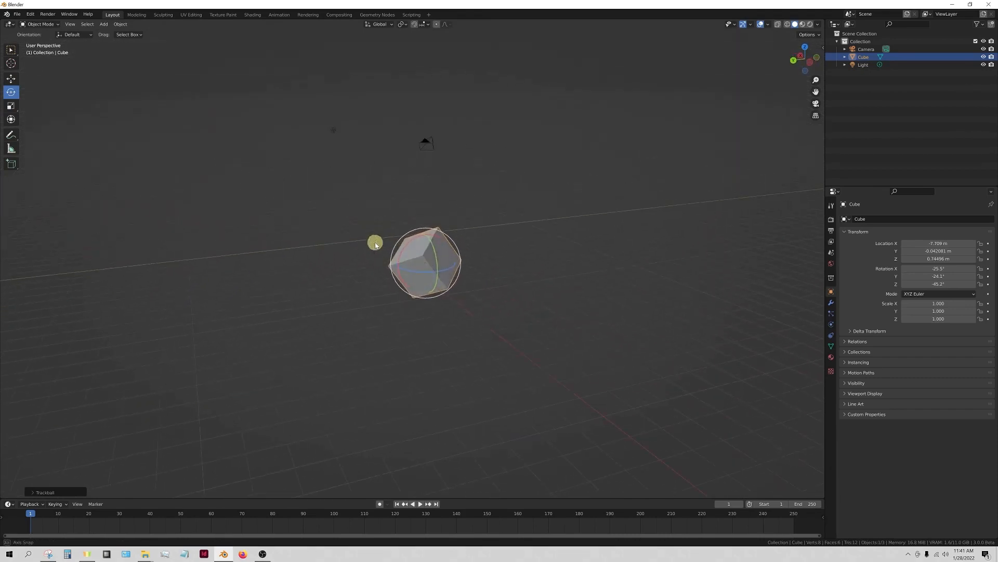
scroll(481, 316, up, 2)
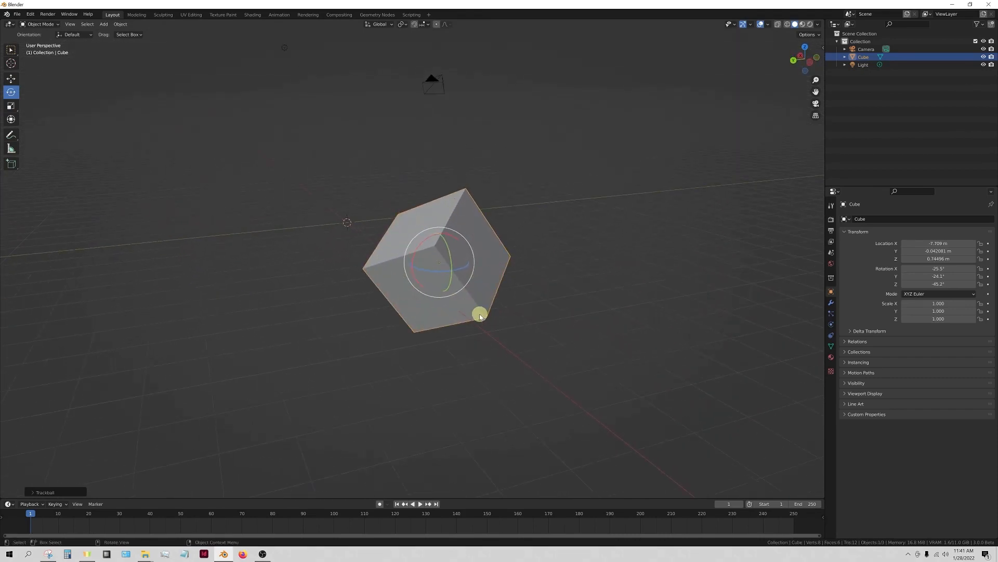
scroll(479, 312, down, 3)
middle_drag(479, 312, 459, 331)
Set the transform orientation to Local and shift the tilted cube with the Move tool
key(shift+space)
key(g)
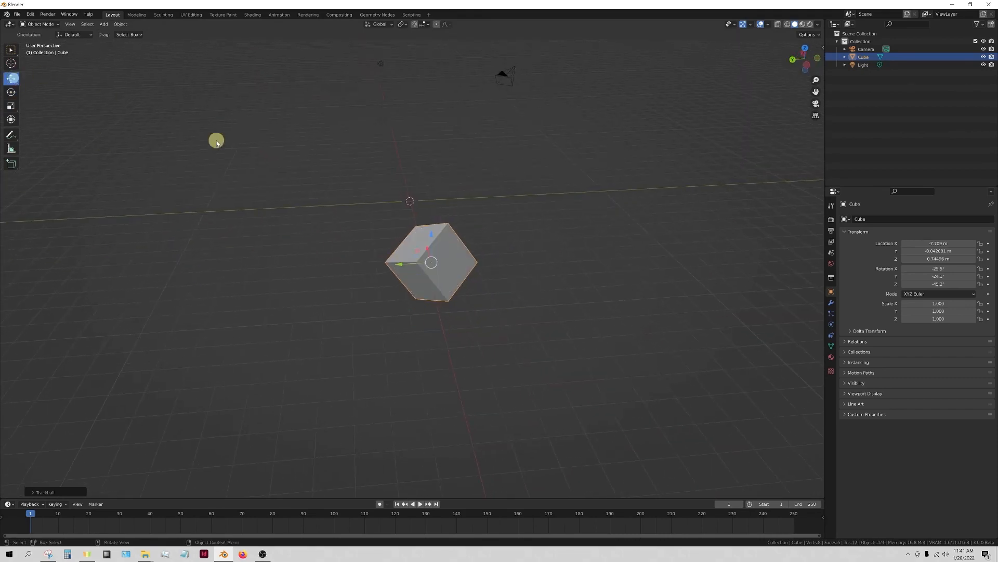
middle_drag(443, 272, 370, 296)
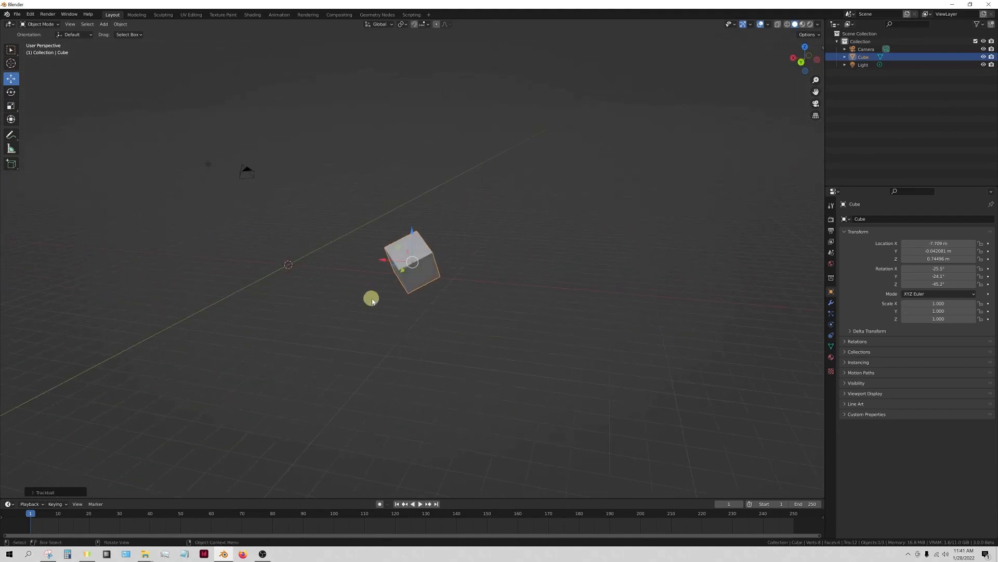
scroll(367, 295, up, 4)
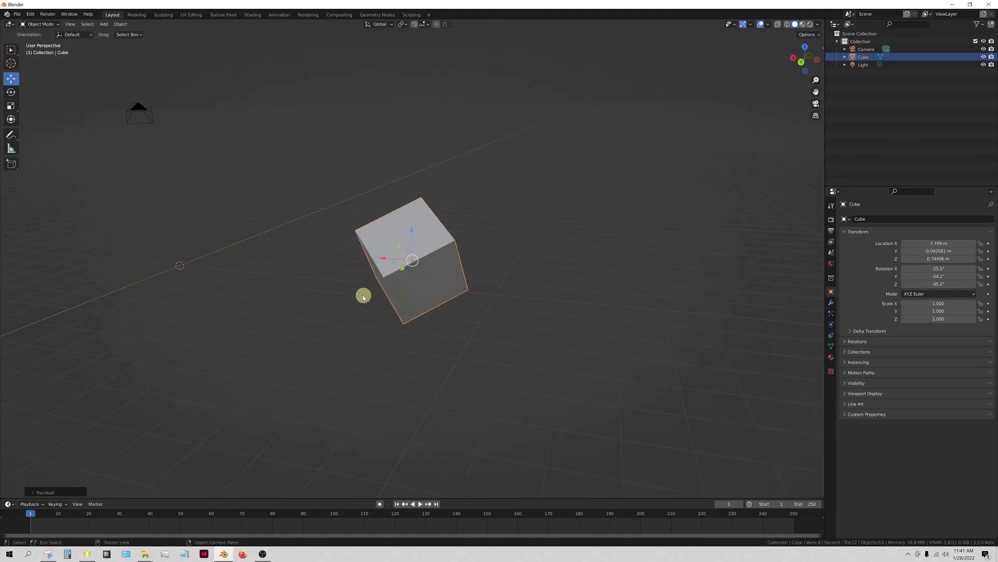
click(378, 30)
click(367, 57)
middle_drag(415, 272, 563, 282)
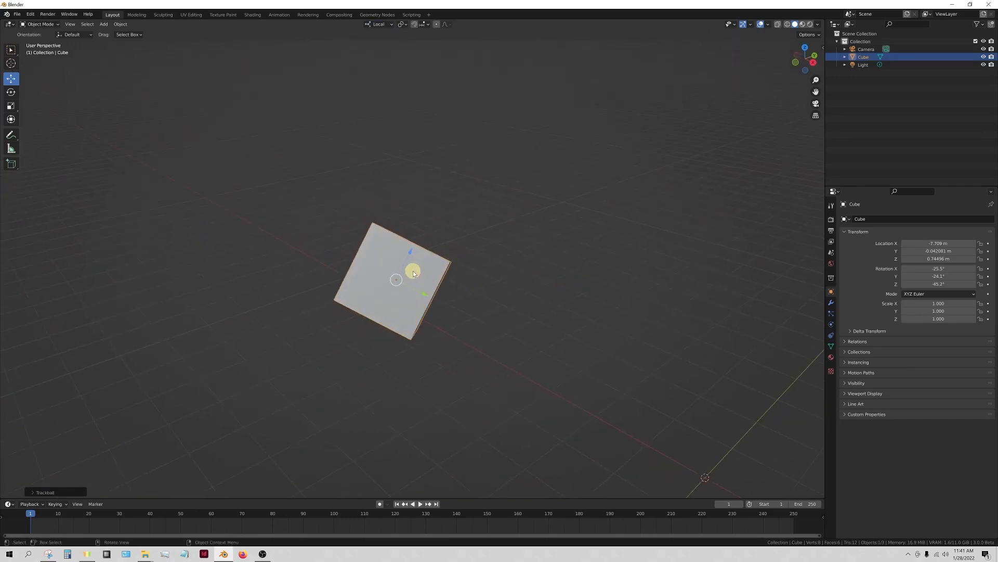
drag(413, 273, 387, 260)
middle_drag(388, 260, 435, 311)
drag(385, 243, 411, 238)
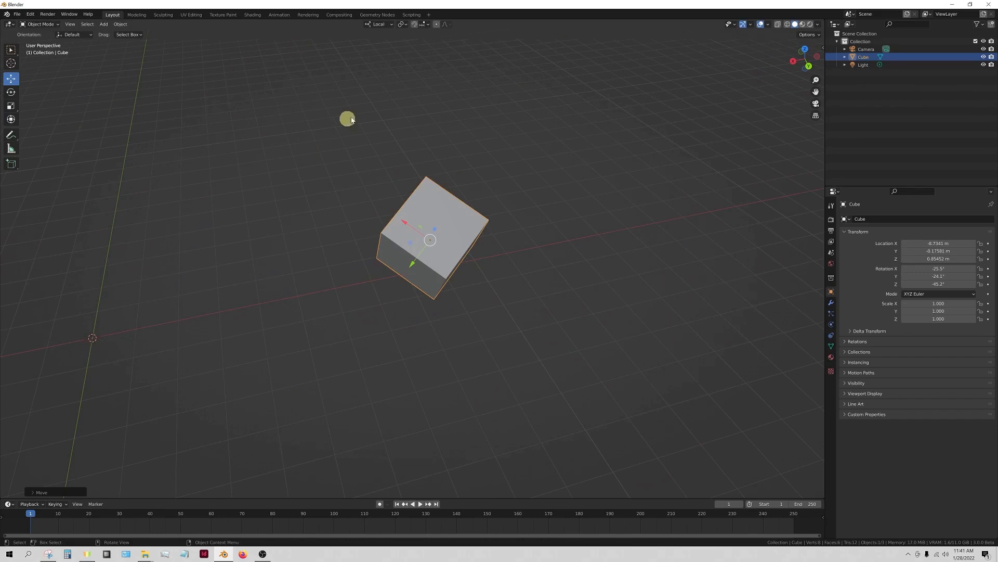
Set the transform orientation back to Global and examine the tilted cube's move gizmo
click(388, 29)
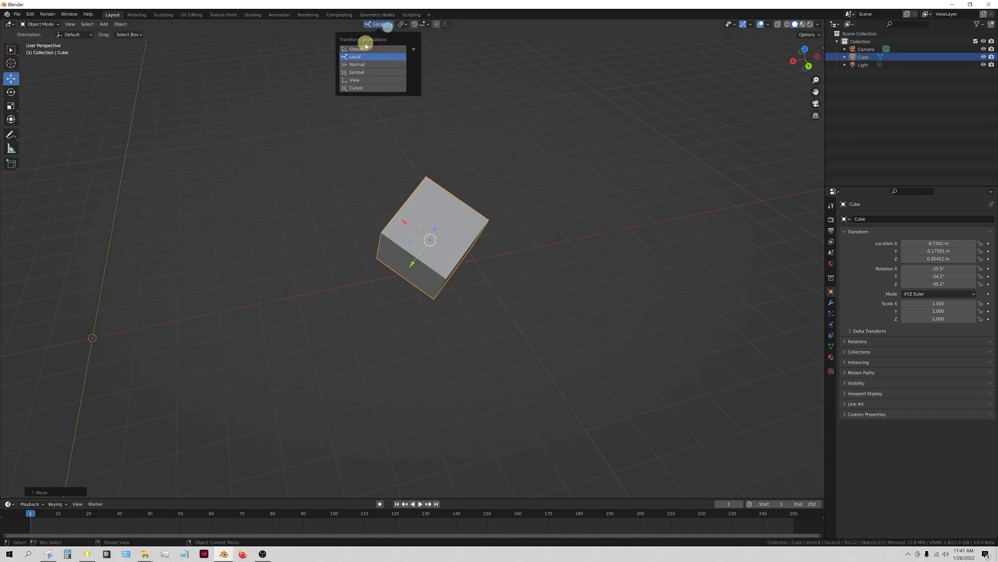
click(364, 50)
middle_drag(441, 297, 554, 235)
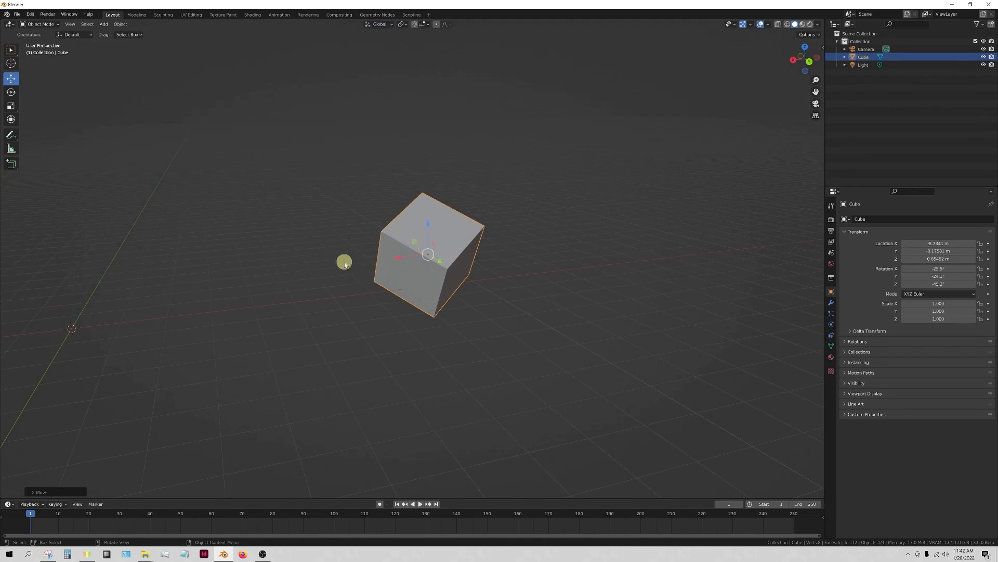
middle_drag(388, 323, 456, 318)
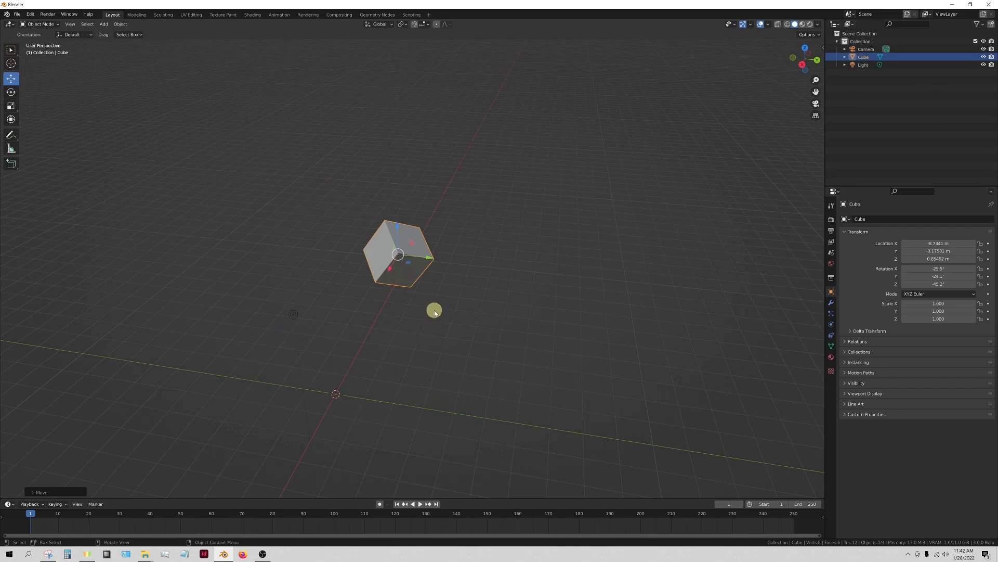
Scale the cube uniformly to about 1.83 and rotate it freely to about -13.6° on X, -7.3° on Y and -37.5° on Z
key(s)
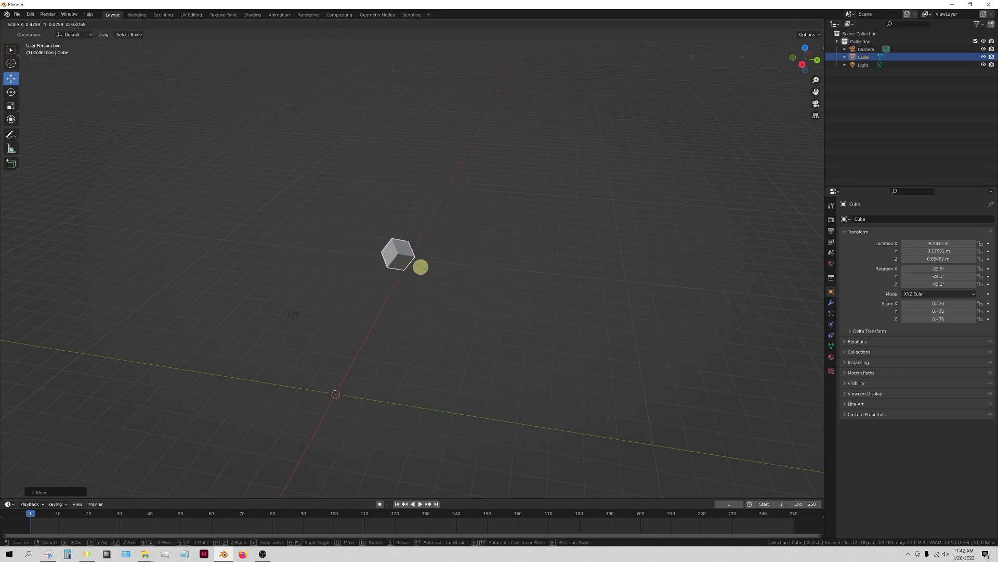
click(521, 277)
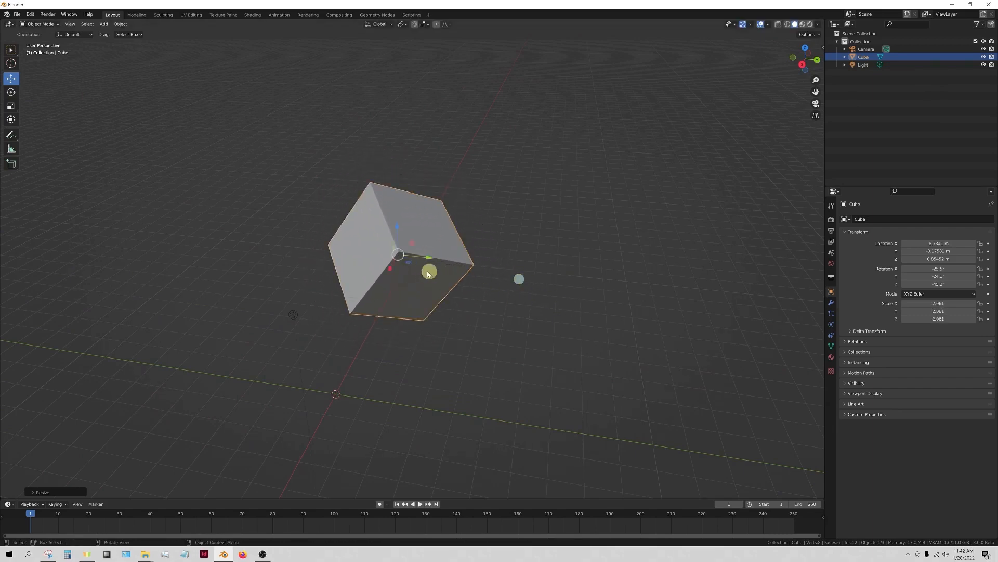
key(s)
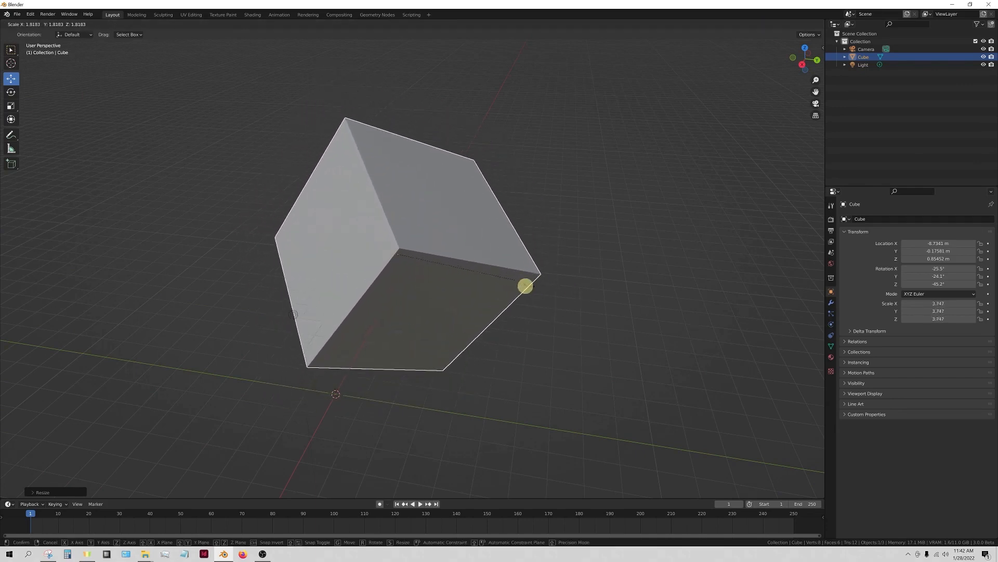
click(460, 282)
key(r)
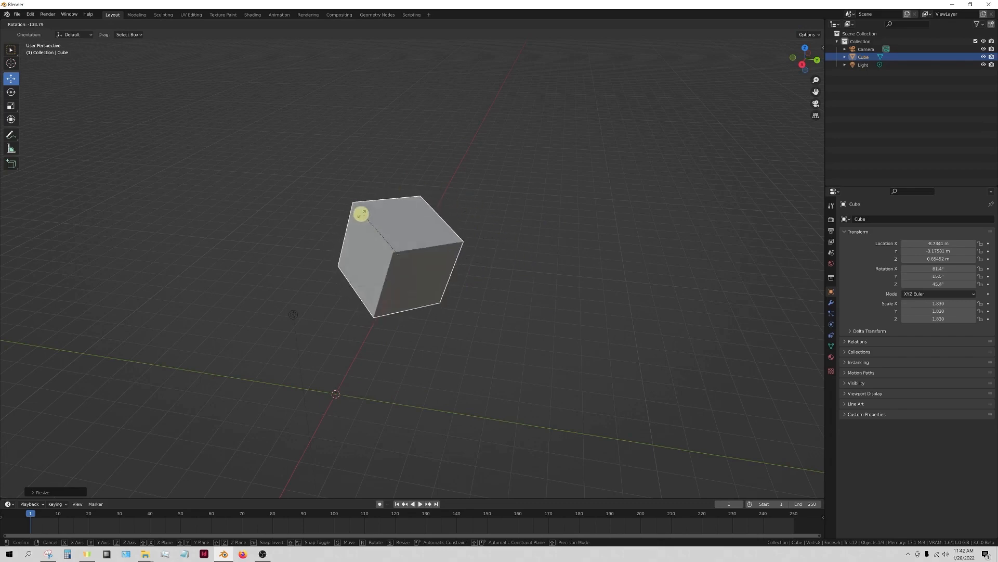
click(482, 232)
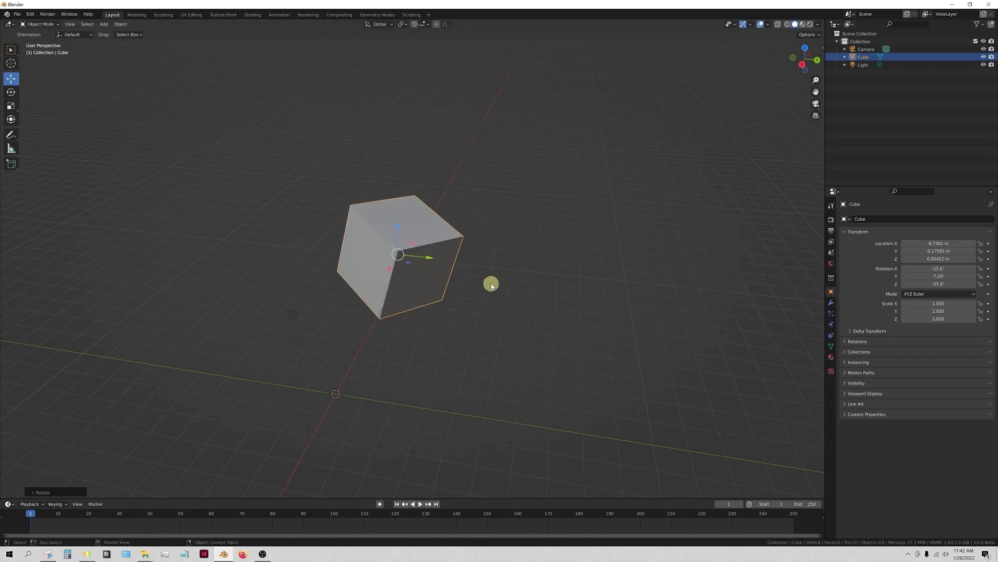
Move the tilted cube freely to about -8.1 m on X, -0.95 m on Y and 0.39 m on Z
key(g)
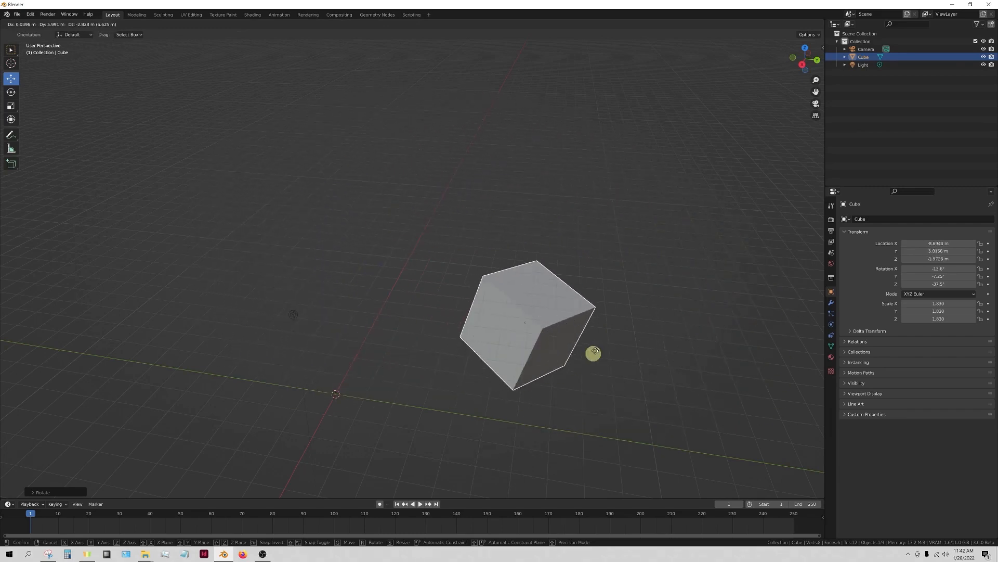
click(438, 307)
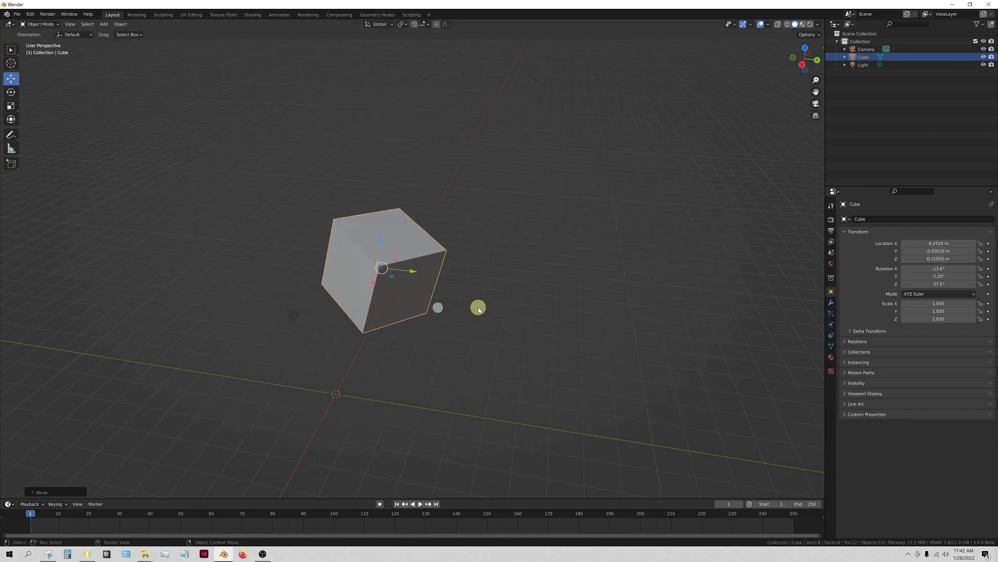
middle_drag(487, 304, 399, 304)
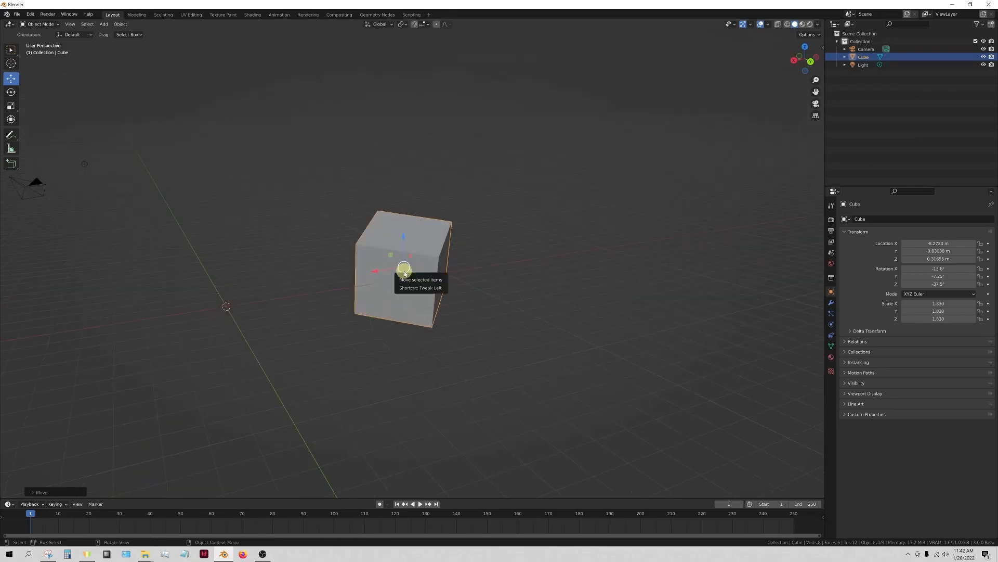
key(g)
click(396, 273)
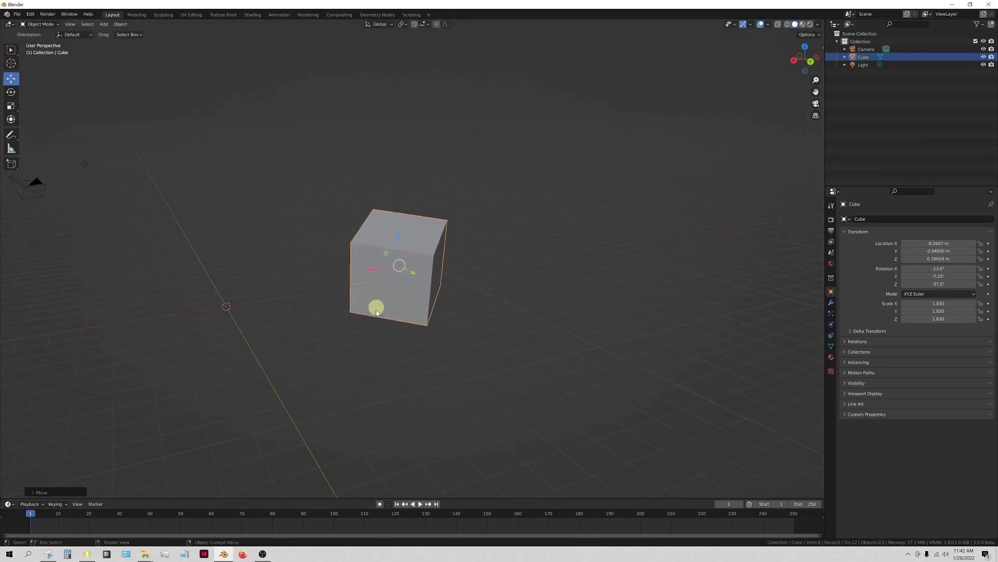
Scale the cube uniformly to about 1.84
middle_drag(388, 292, 468, 278)
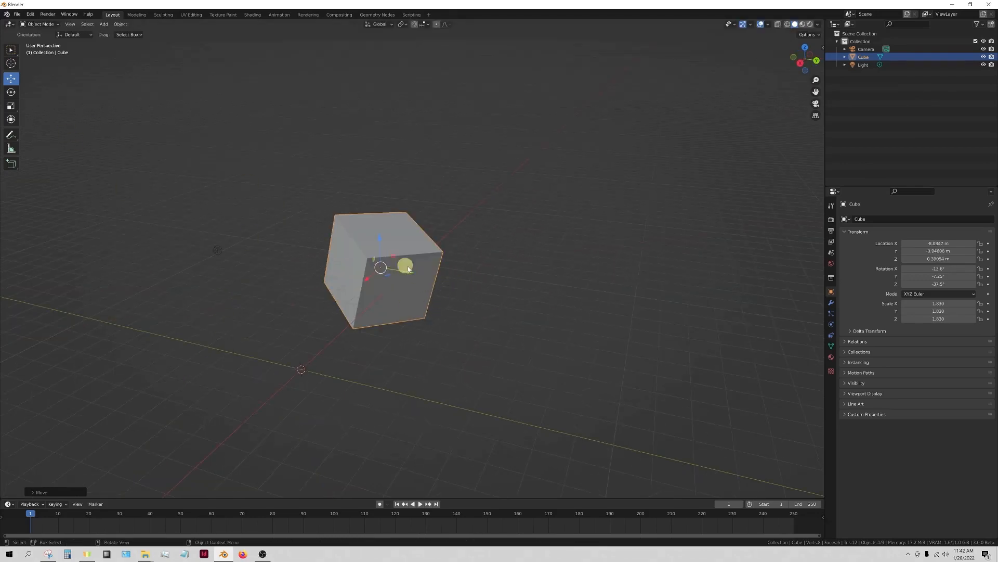
key(s)
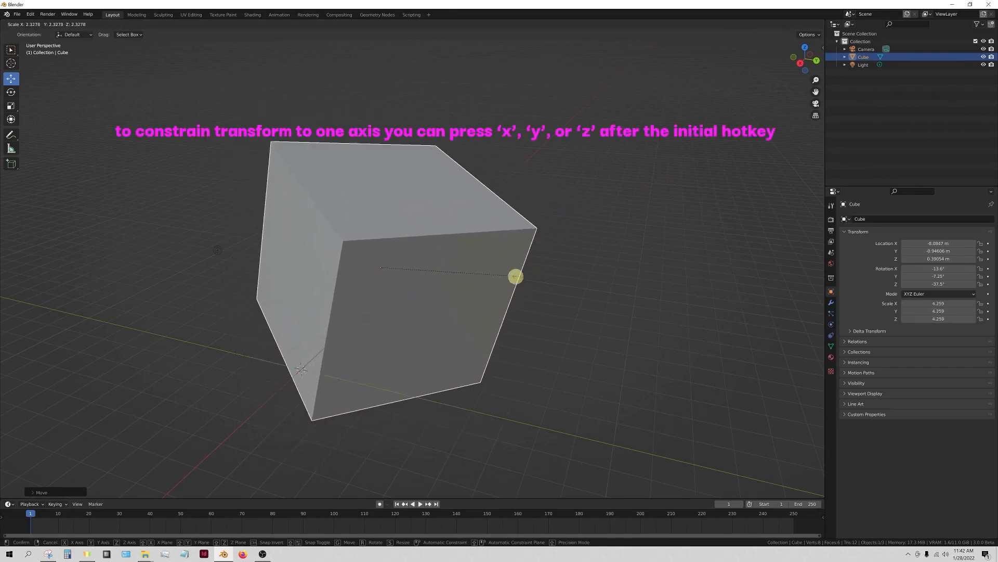
click(398, 334)
Set the transform orientation to Local and stretch the cube along its local Y axis to a scale of about 6.29 with the Scale tool
click(11, 106)
middle_drag(392, 316, 407, 280)
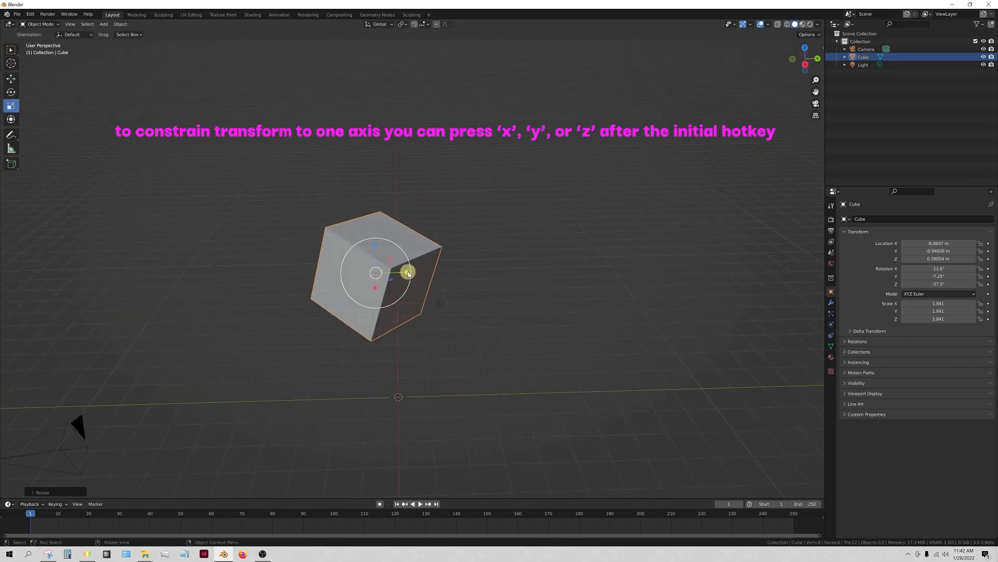
click(385, 30)
click(382, 25)
click(359, 56)
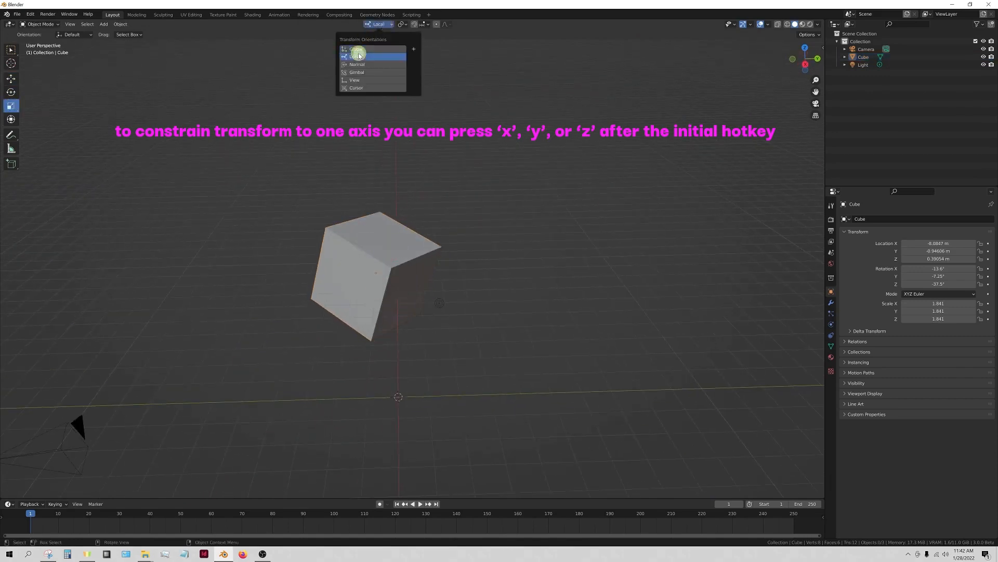
click(383, 256)
drag(401, 290, 459, 318)
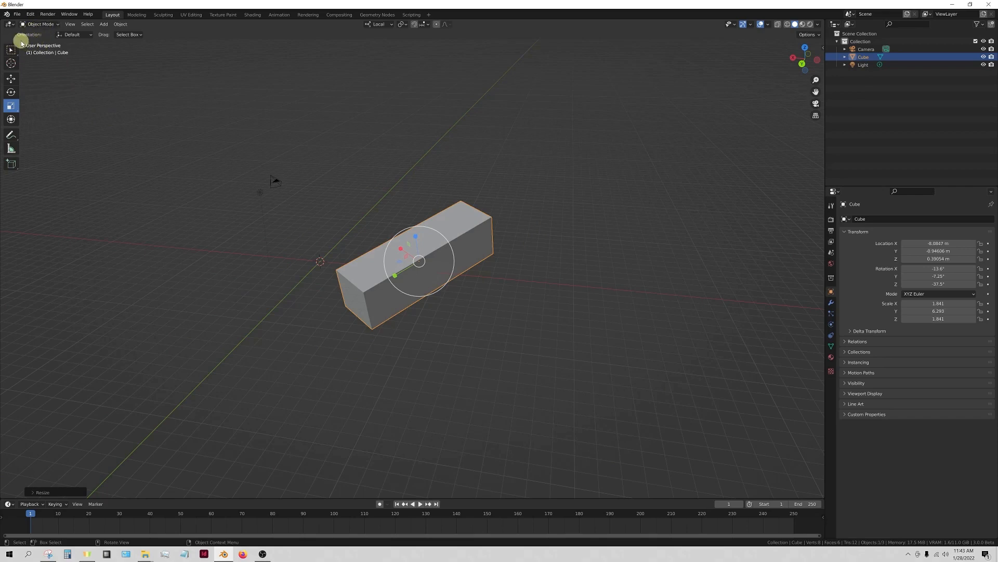
click(54, 26)
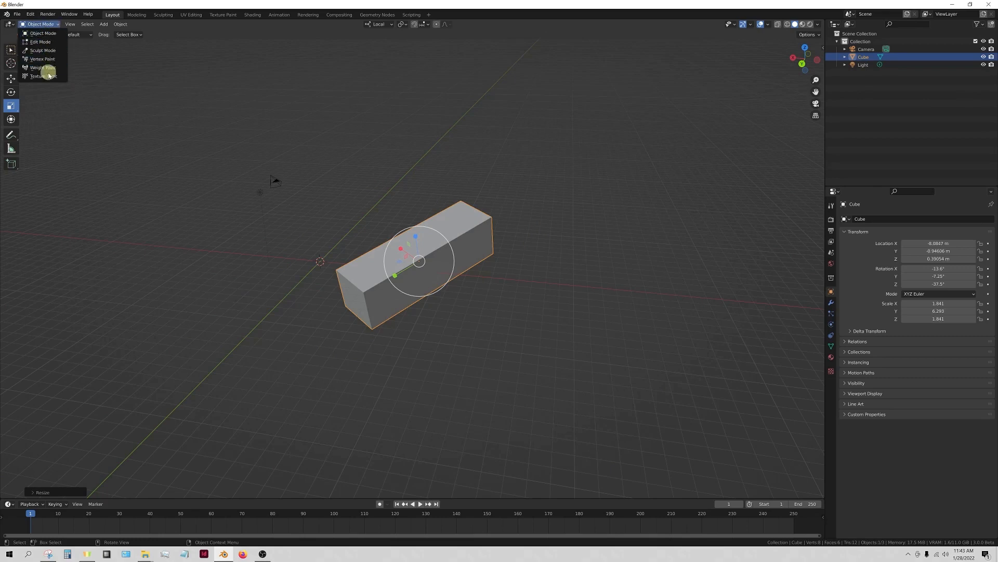
click(53, 26)
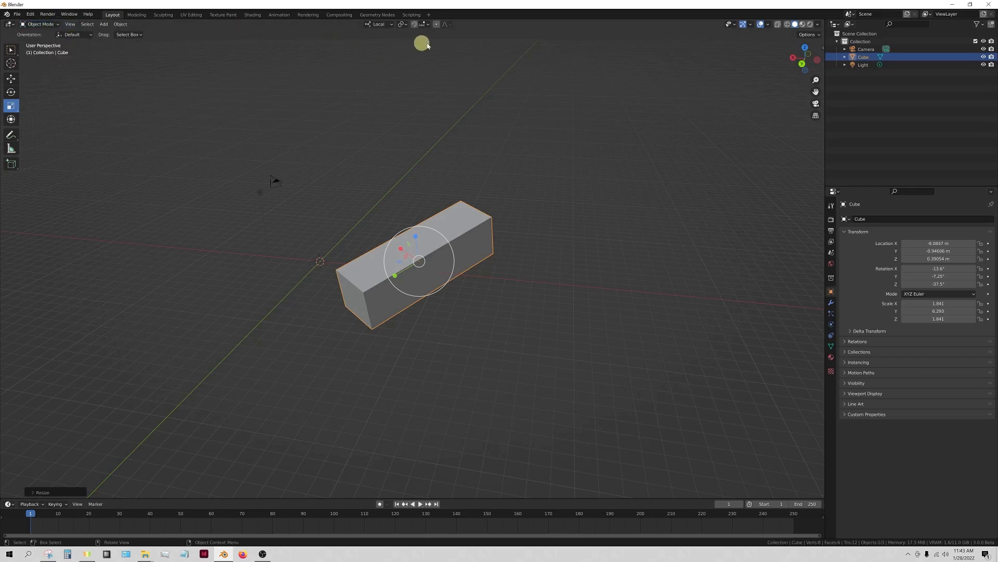
middle_drag(449, 176, 492, 163)
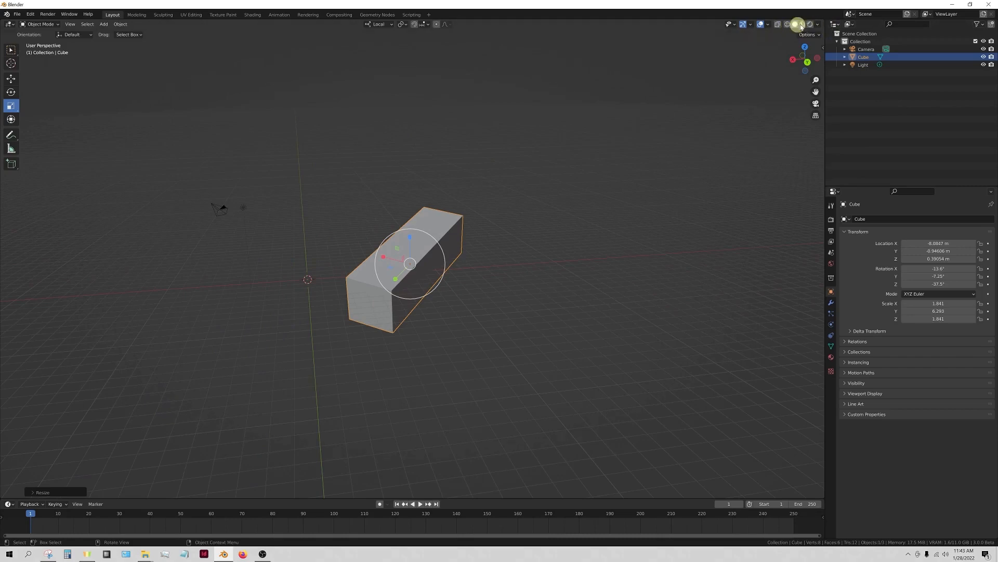
Toggle the viewport gizmos off and on repeatedly to compare the block with and without its Scale gizmo
click(745, 25)
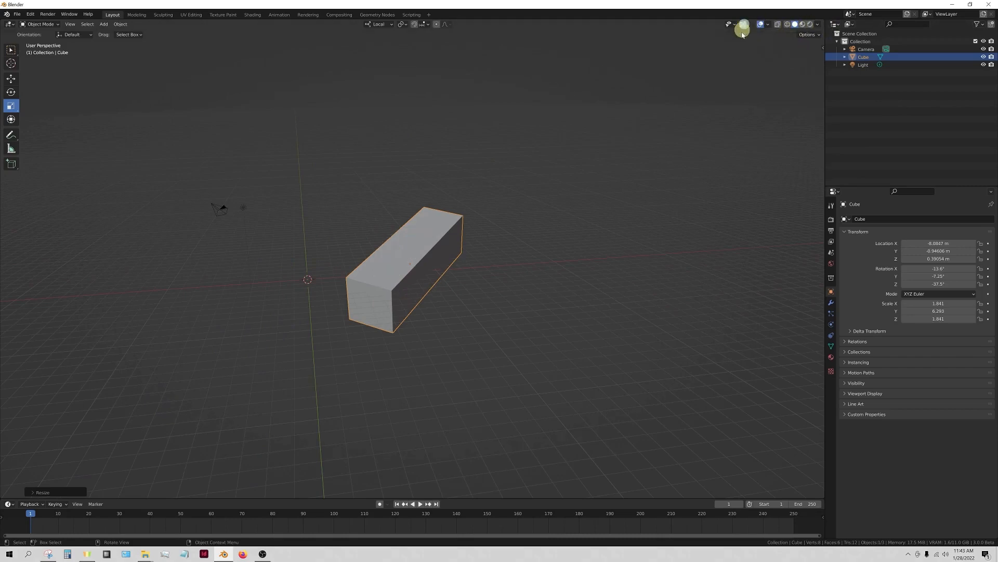
click(745, 26)
click(744, 27)
click(744, 26)
click(744, 27)
click(745, 27)
middle_drag(550, 263, 460, 267)
scroll(430, 278, up, 3)
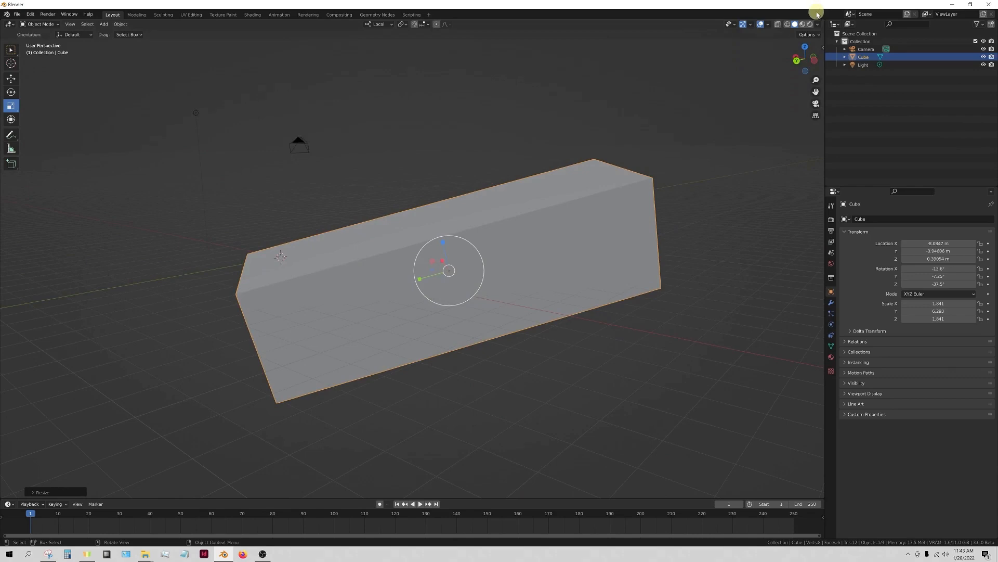
Hide the viewport gizmos, inspect the block from another angle, and show the gizmos again
click(744, 25)
scroll(556, 234, down, 5)
middle_drag(416, 247, 553, 268)
click(518, 263)
click(429, 256)
click(743, 24)
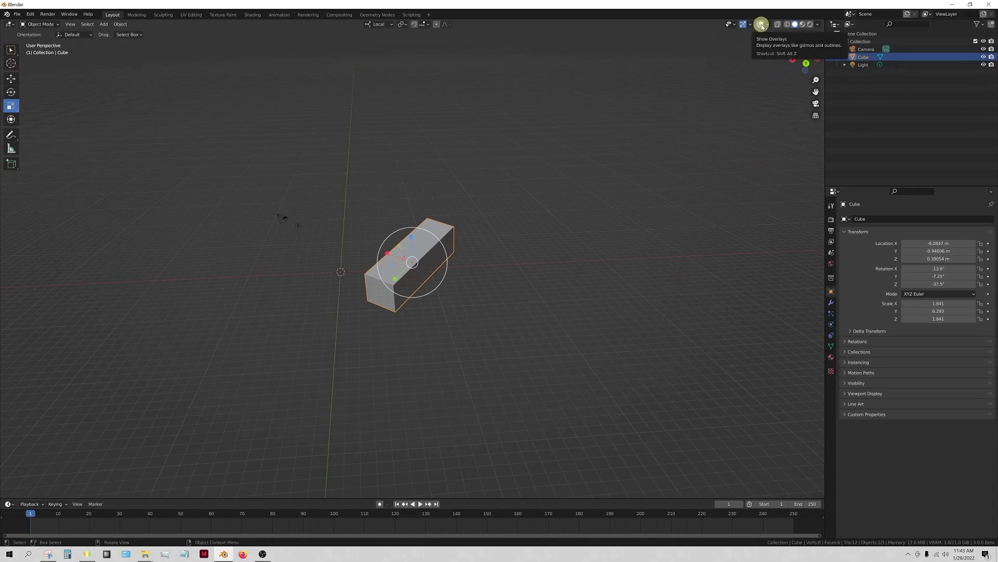
Toggle the viewport overlays off and on to compare the scene with and without its grid, axes and outlines
click(762, 27)
click(762, 27)
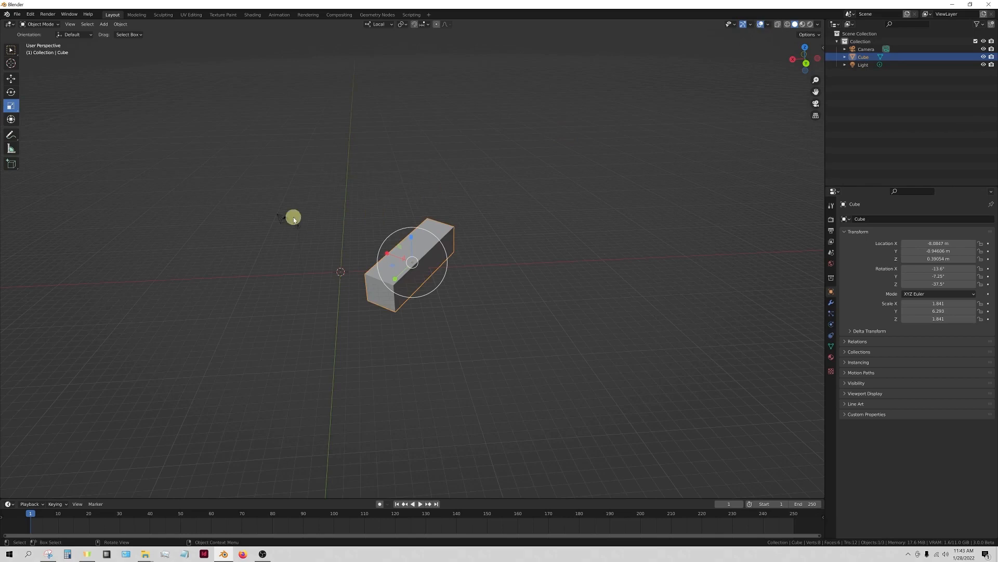
click(762, 27)
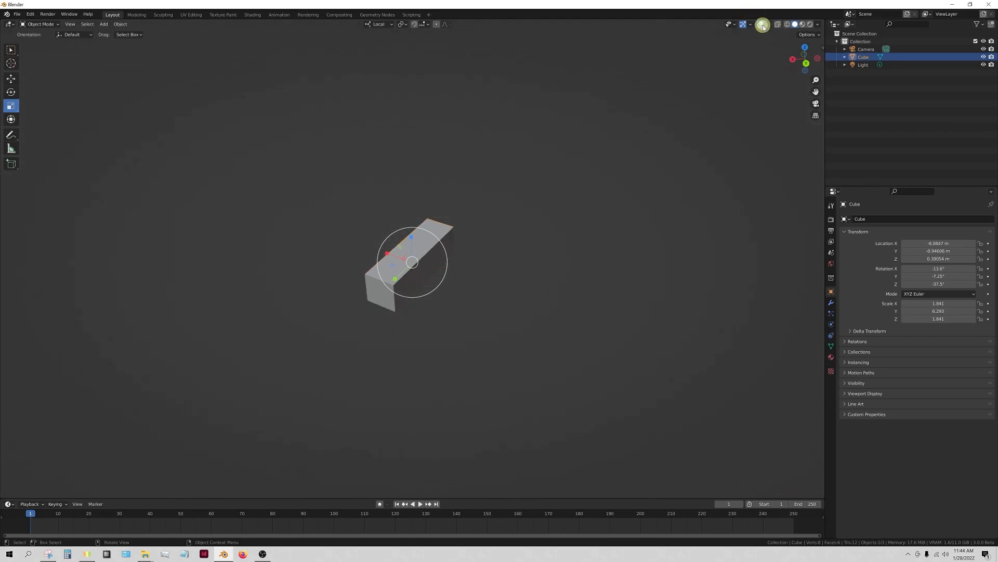
click(762, 25)
click(762, 25)
click(762, 25)
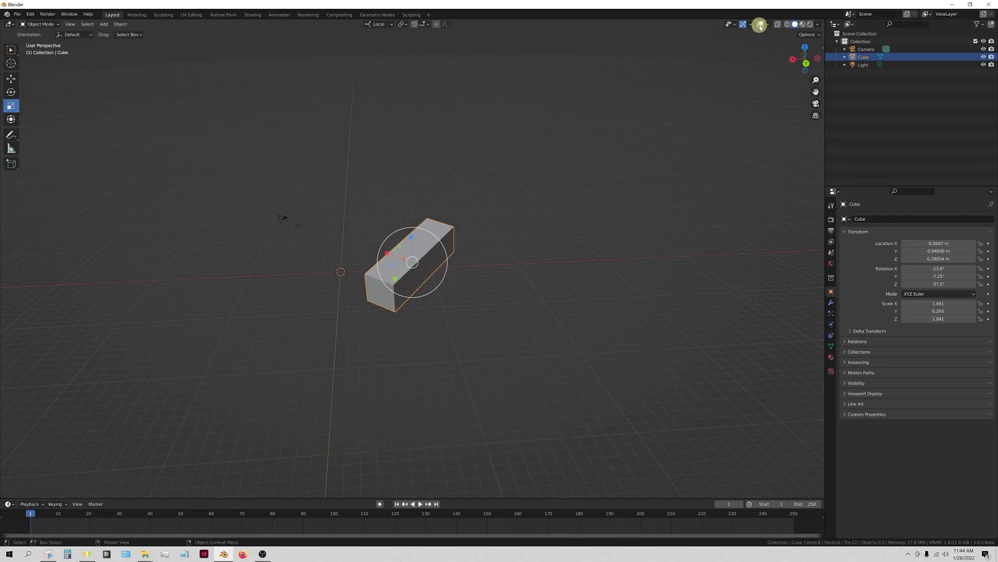
middle_drag(664, 129, 598, 223)
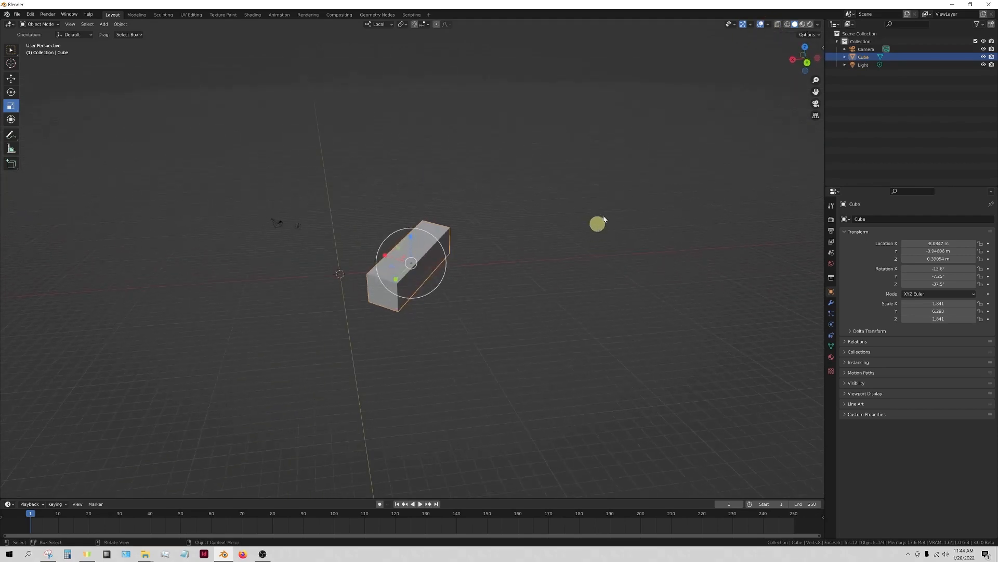
Inspect the block up close in X-ray display and turn X-ray off again
scroll(515, 361, up, 5)
middle_drag(519, 333, 468, 312)
click(777, 25)
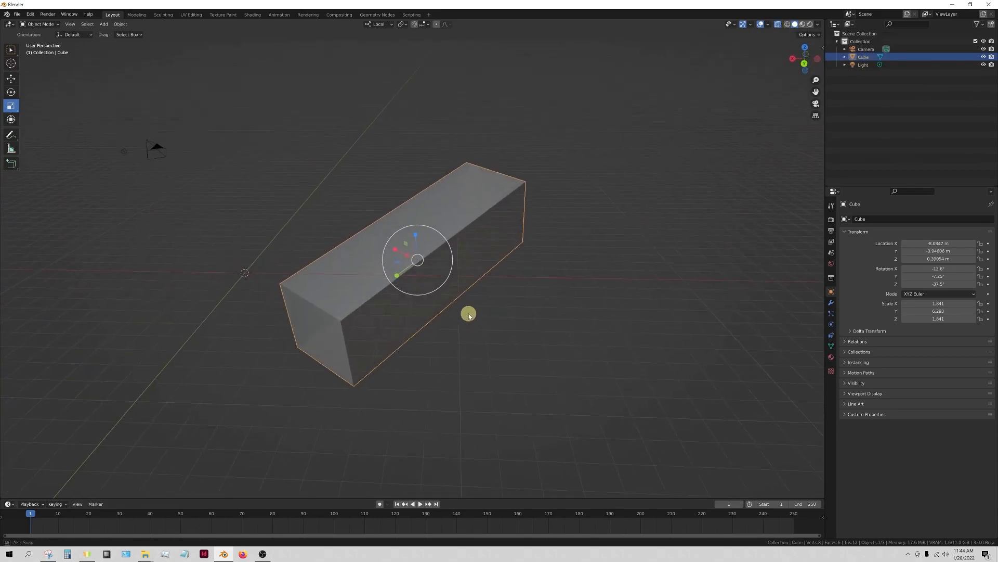
click(778, 25)
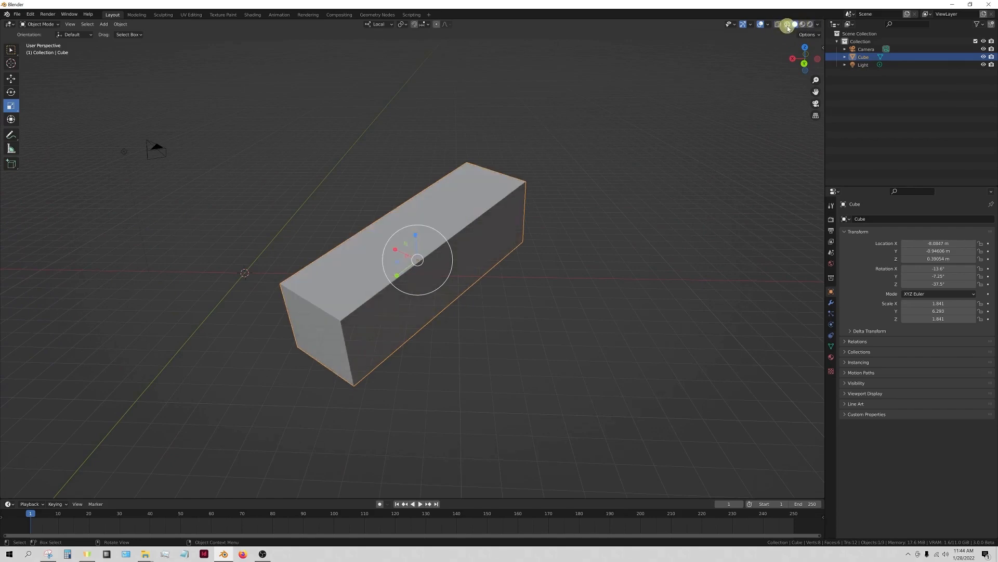
View the block in Wireframe shading, return to Solid shading and recheck the X-ray display
click(788, 25)
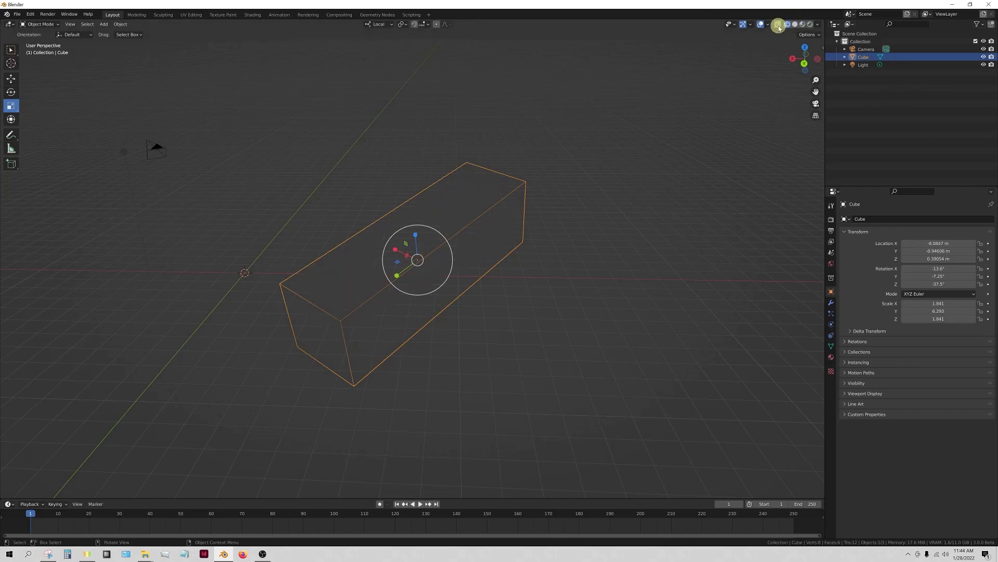
click(795, 24)
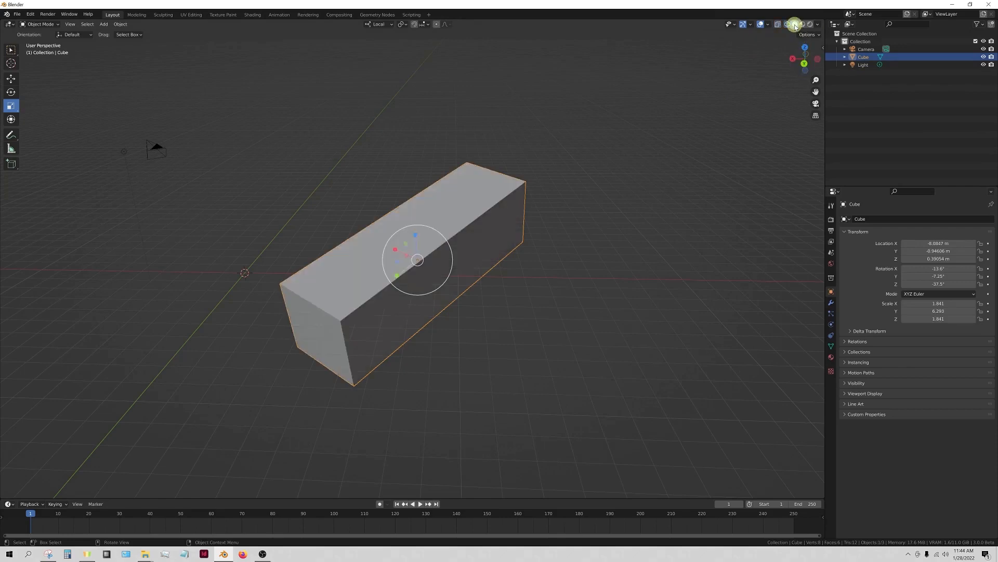
click(778, 25)
click(778, 25)
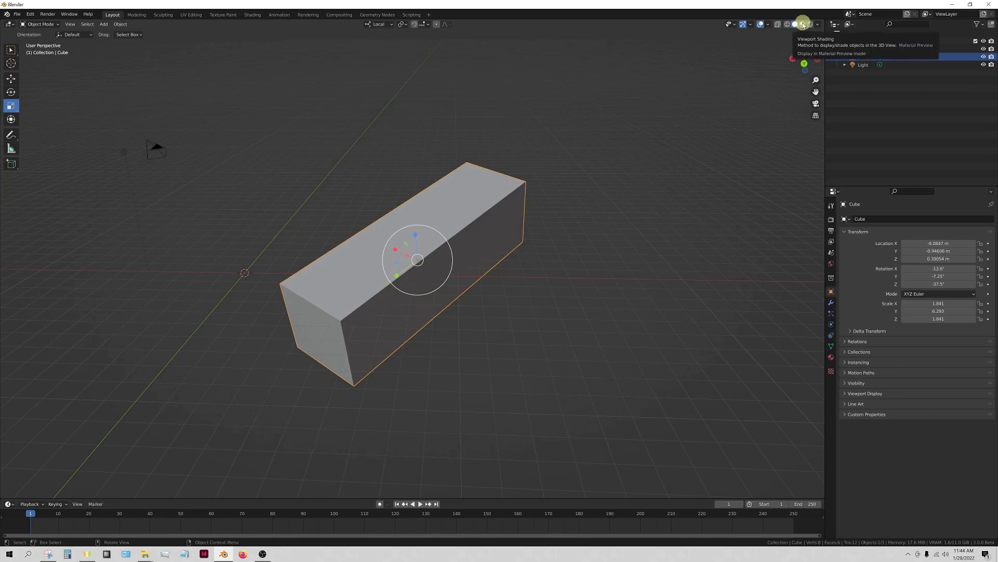
Scale the block in its local XY plane to about -2.63 on X and -8.99 on Y
middle_drag(473, 266, 505, 299)
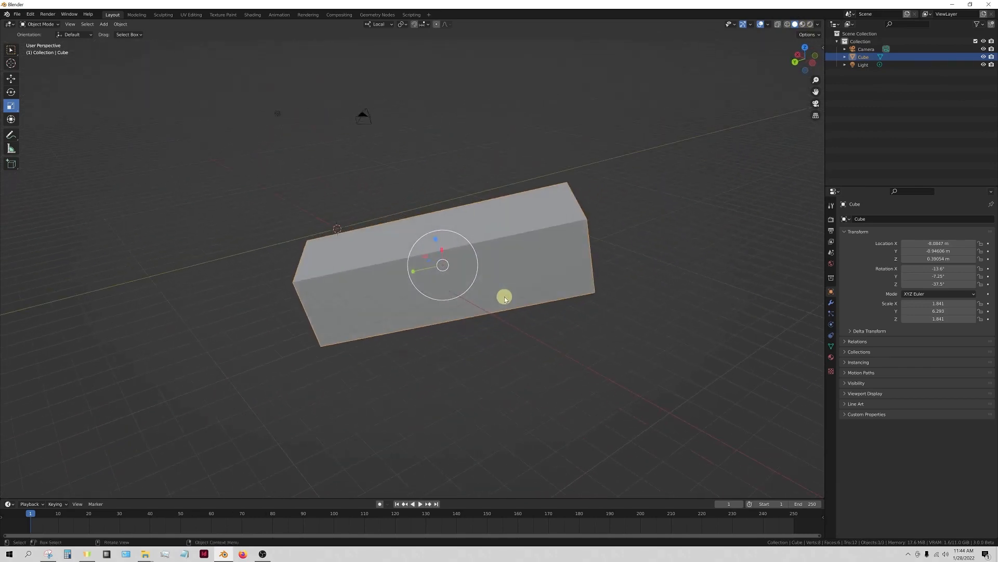
middle_drag(380, 251, 435, 263)
drag(409, 266, 449, 259)
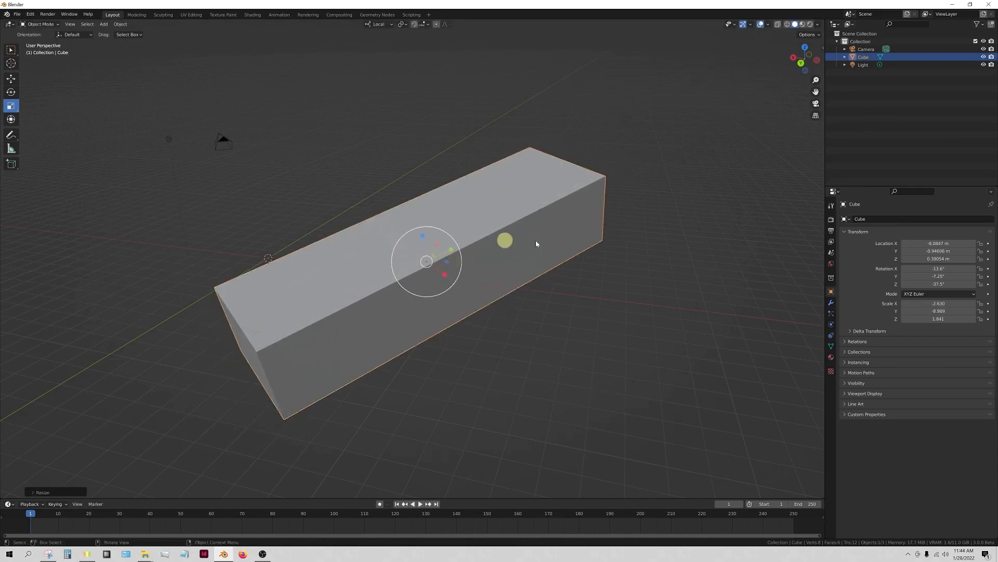
Display the viewport in Material Preview shading and examine the block from several sides
click(803, 25)
middle_drag(445, 313, 421, 323)
middle_drag(641, 276, 599, 329)
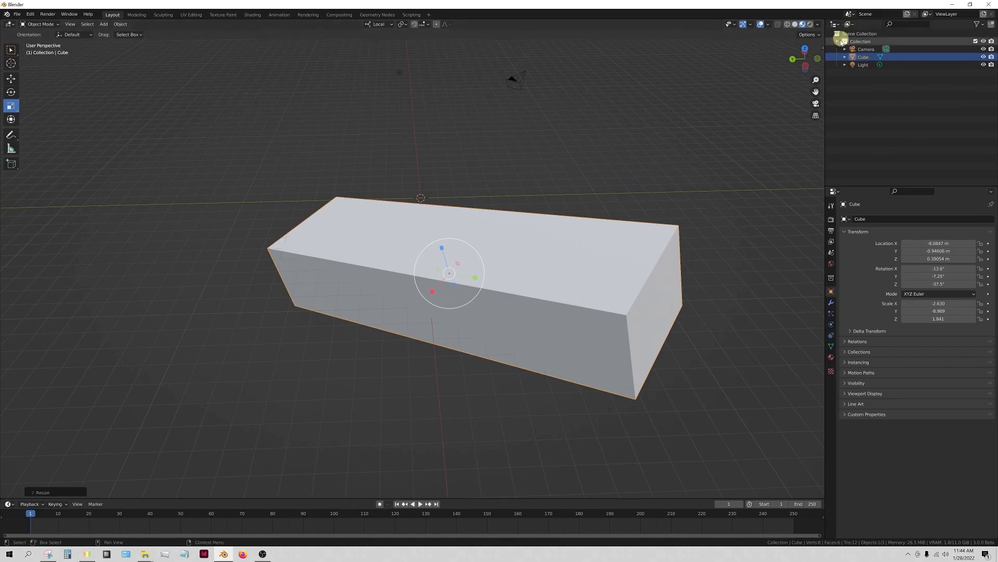
Switch the viewport to Rendered shading and bring the block, camera and light into view
click(809, 26)
mouse_move(350, 343)
middle_down()
mouse_move(415, 315)
mouse_move(440, 320)
mouse_move(412, 329)
middle_up()
middle_drag(268, 198, 416, 207)
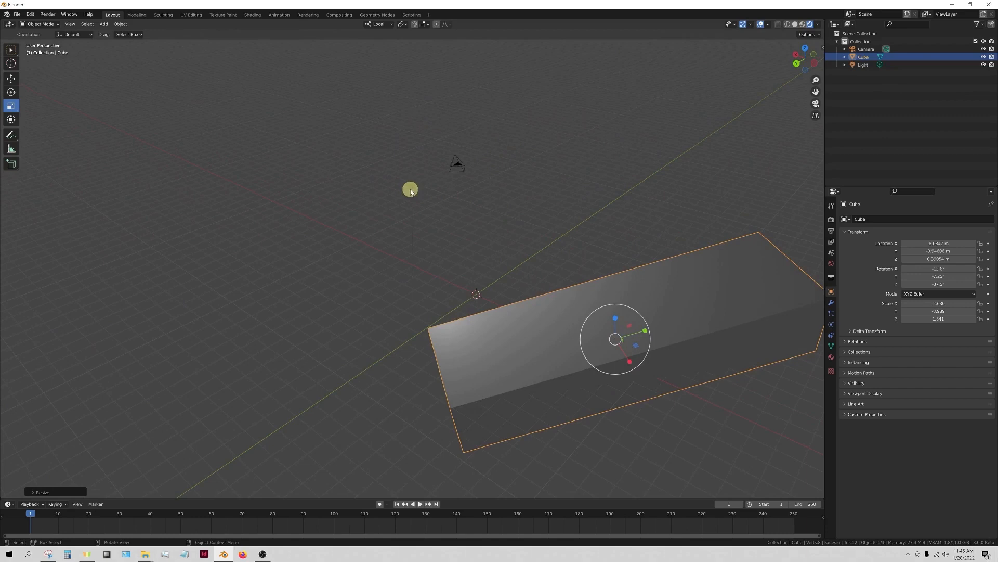
Make the camera the active object and examine the rendered scene from several angles with the navigation controls
click(410, 190)
click(458, 164)
middle_drag(458, 163, 353, 286)
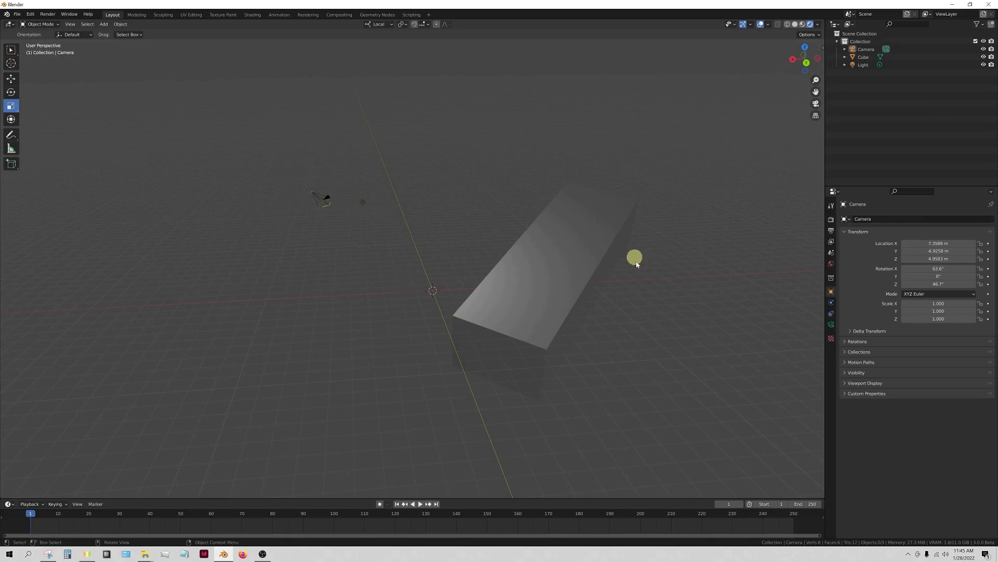
drag(793, 58, 437, 283)
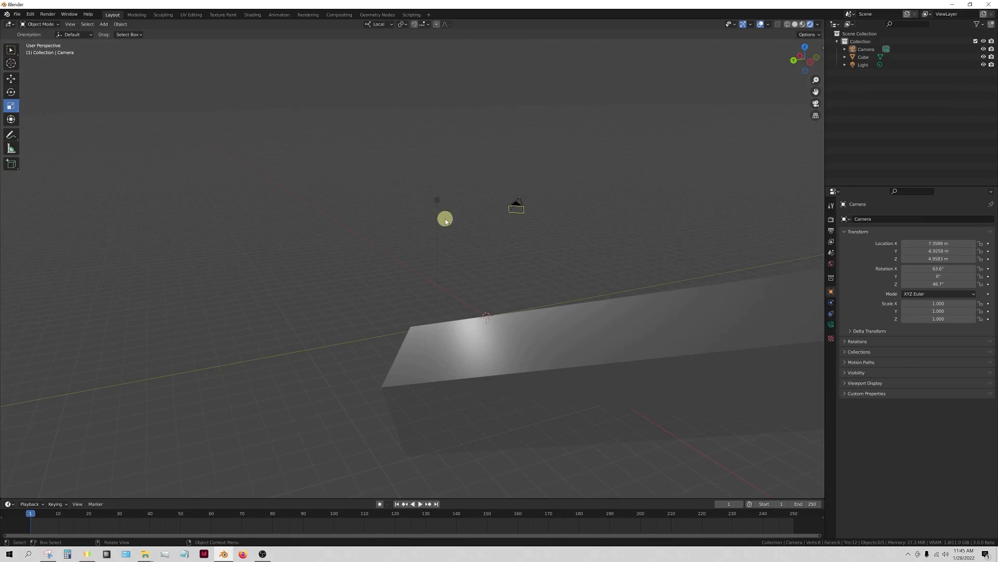
middle_drag(454, 229, 348, 330)
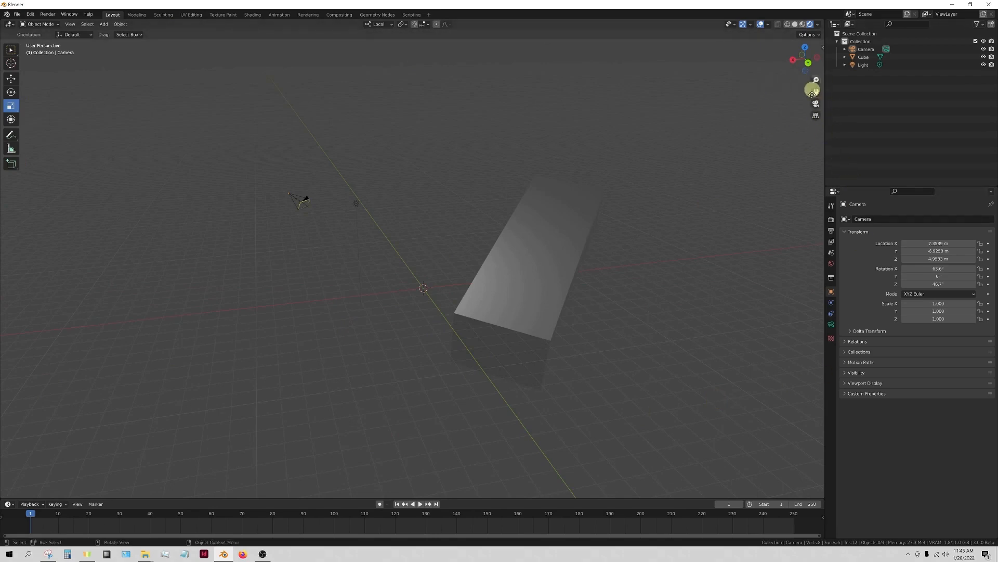
drag(817, 76, 788, 65)
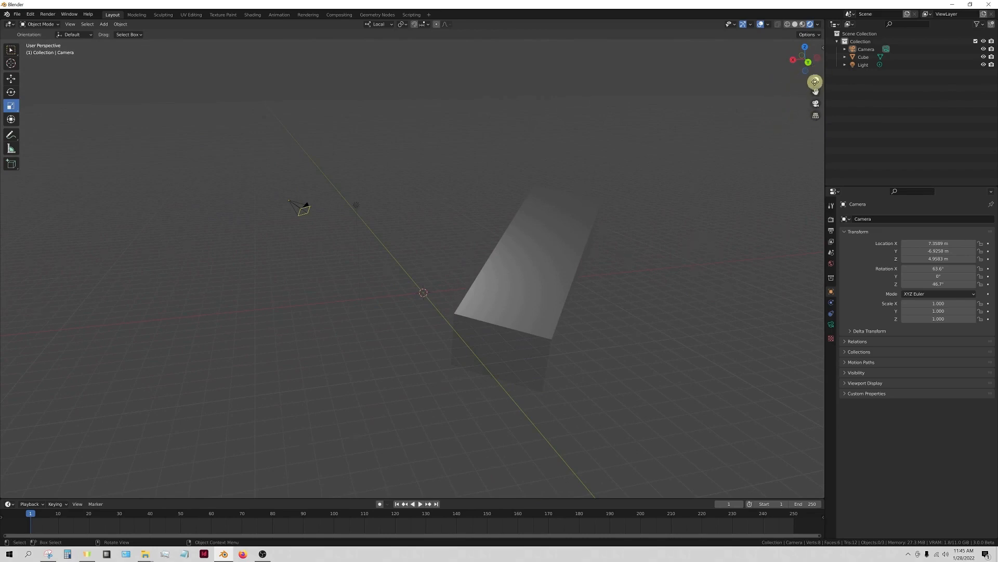
Show the viewport sidebar, select the block and display the Scale tool's active settings
key(n)
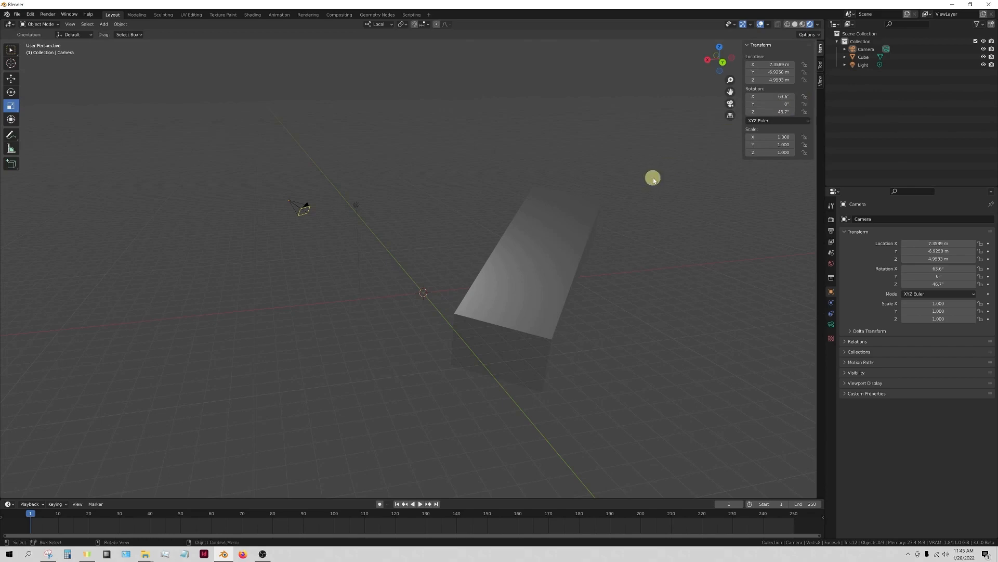
key(n)
key(n)
click(510, 276)
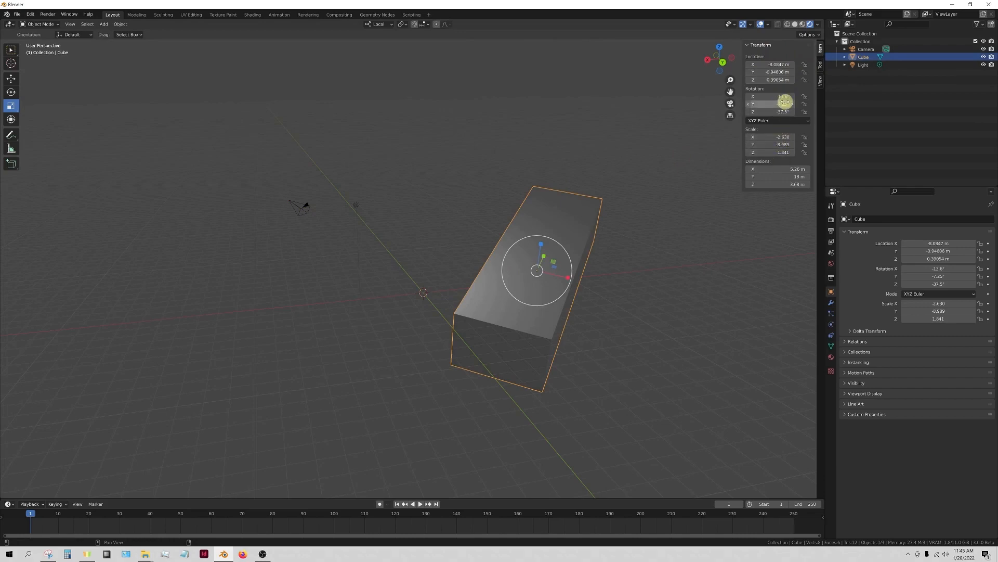
click(820, 66)
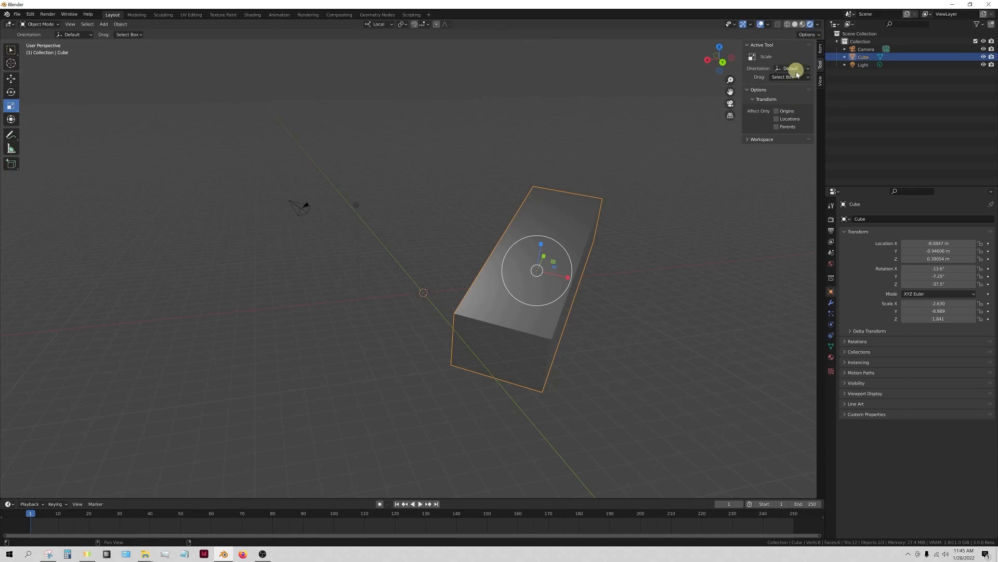
Display the sidebar's View settings for focal length, view lock and 3D cursor, and hide the sidebar
click(822, 83)
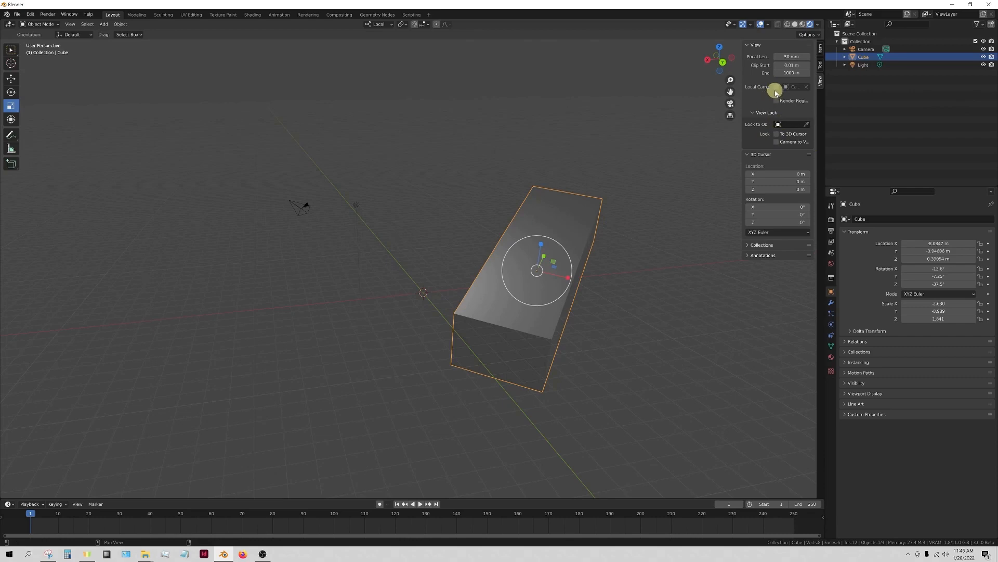
key(n)
key(n)
key(n)
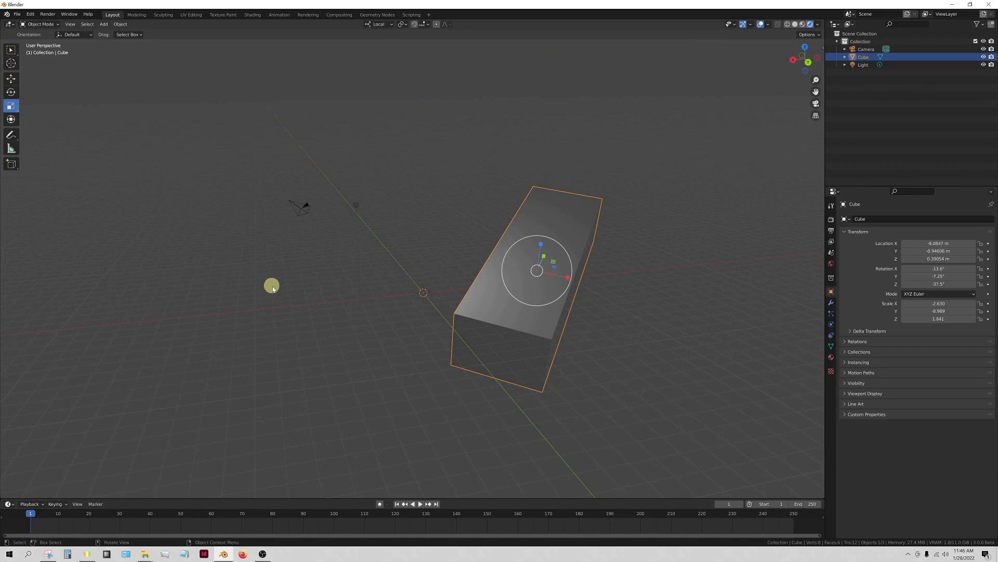
Switch the viewport back to Solid shading and view the block from another angle
middle_drag(272, 288, 421, 247)
click(794, 25)
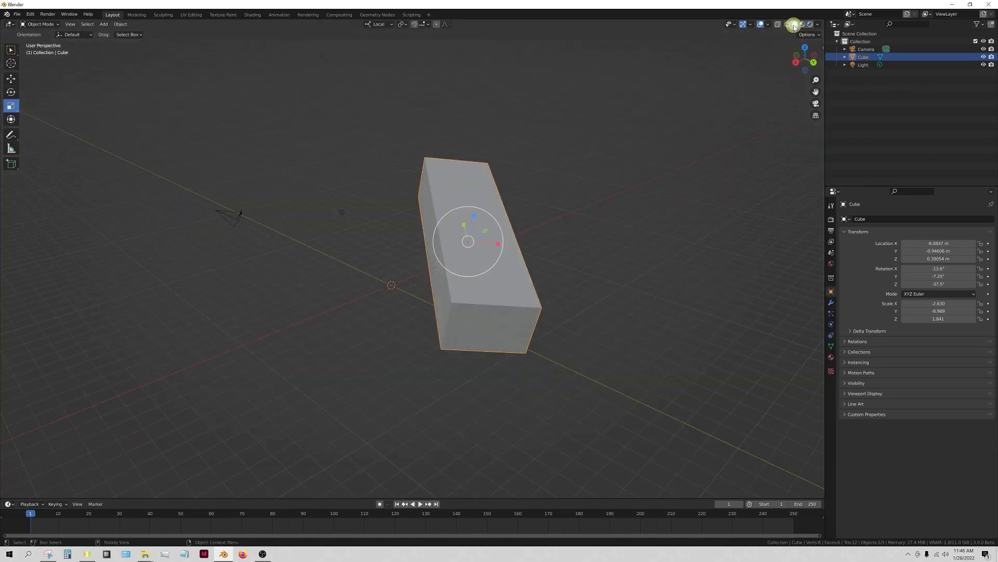
middle_drag(573, 195, 520, 206)
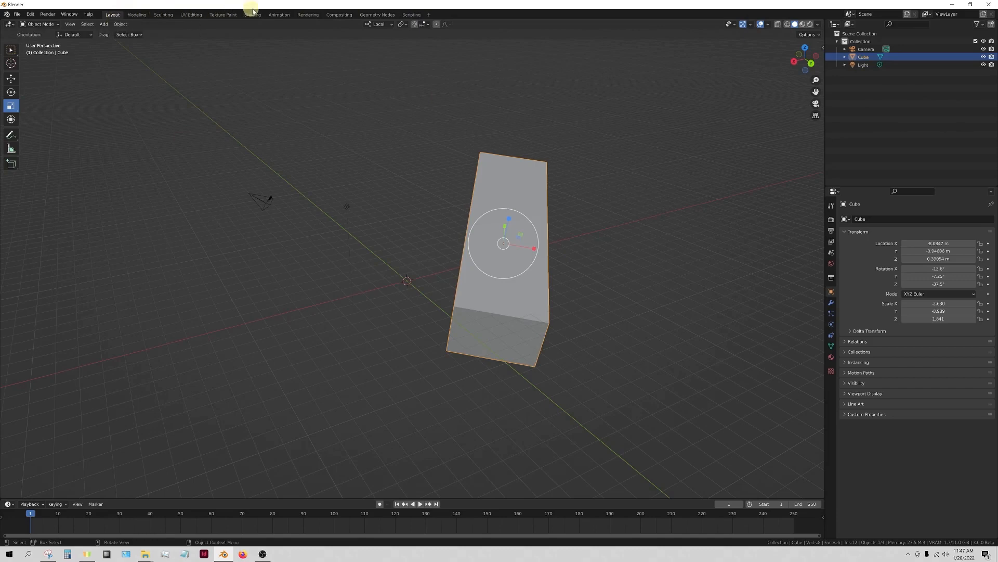
Open the Modeling and Sculpting workspaces in turn and bring the whole block into view in each
click(136, 14)
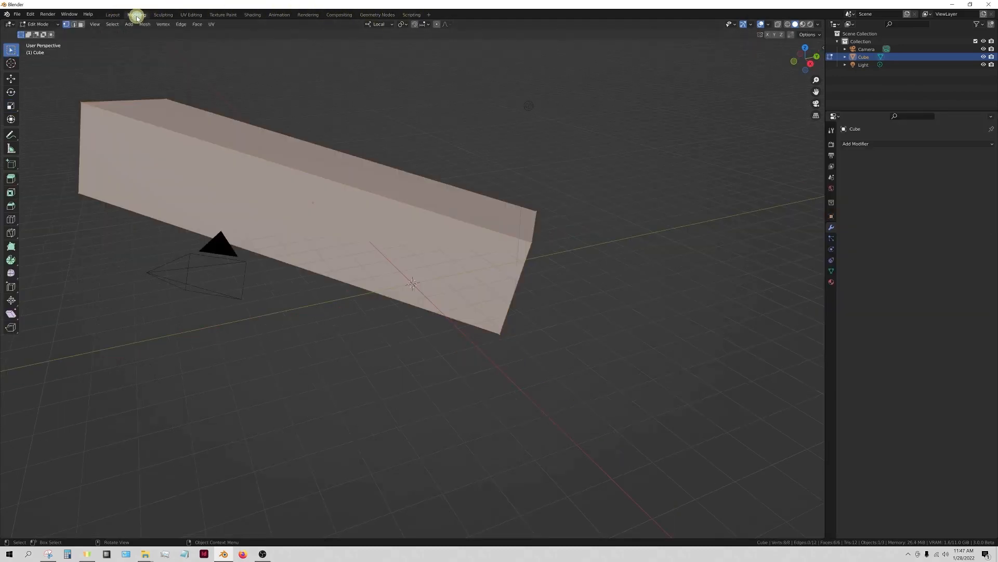
middle_drag(271, 310, 357, 283)
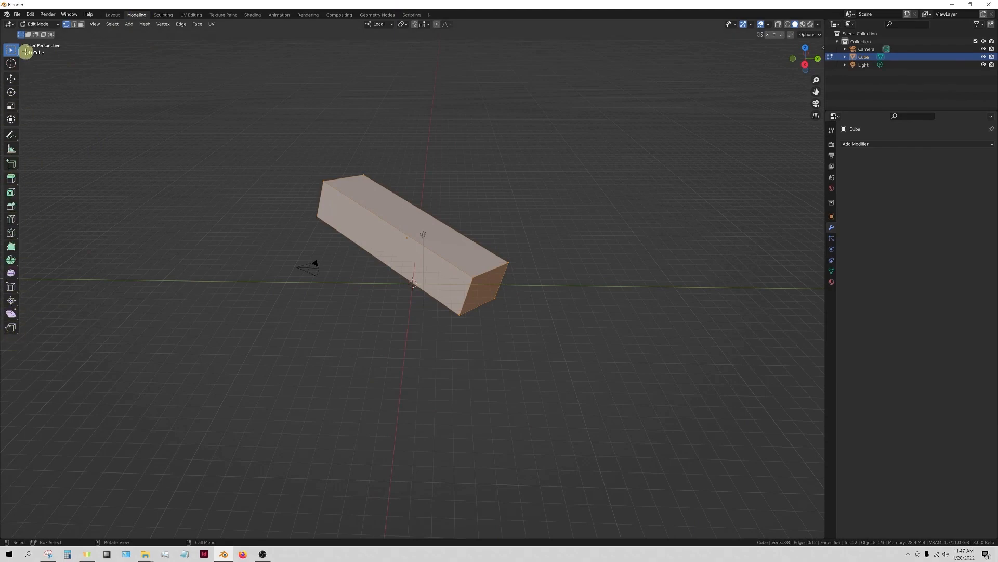
click(162, 14)
scroll(241, 322, down, 5)
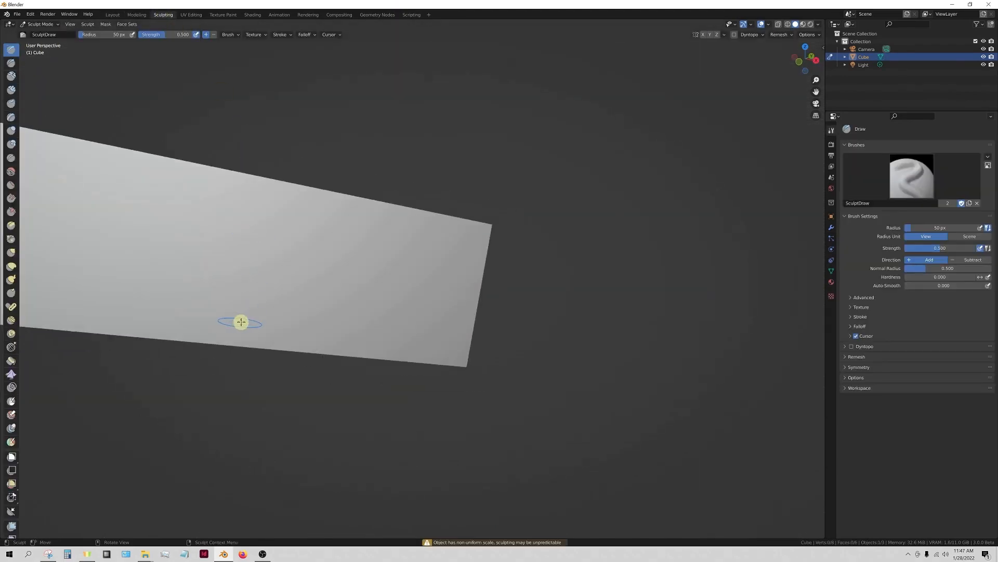
middle_drag(430, 255, 312, 296)
scroll(312, 296, down, 4)
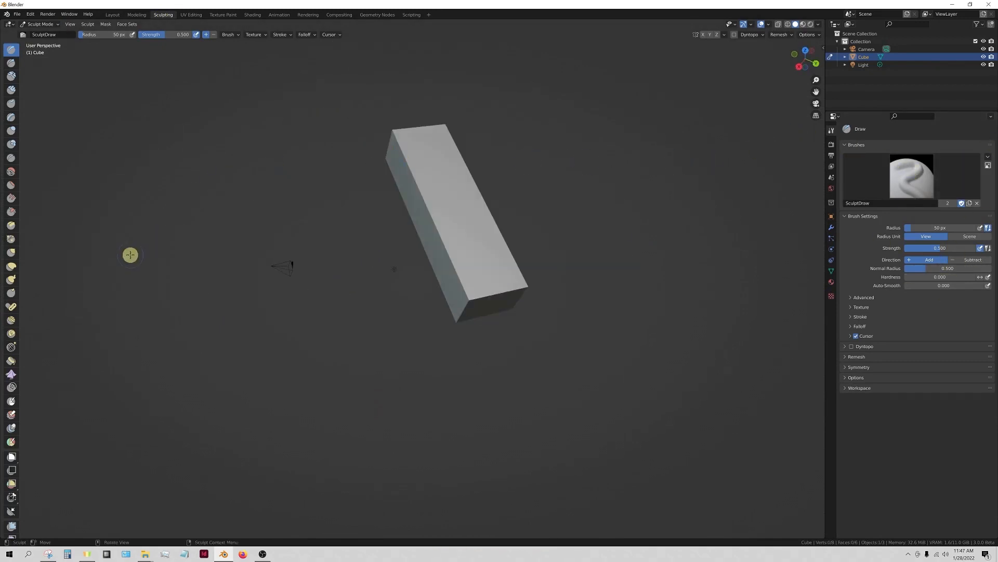
Open the UV Editing and Texture Paint workspaces in turn, examining the unwrapped UV layout and the block
click(180, 15)
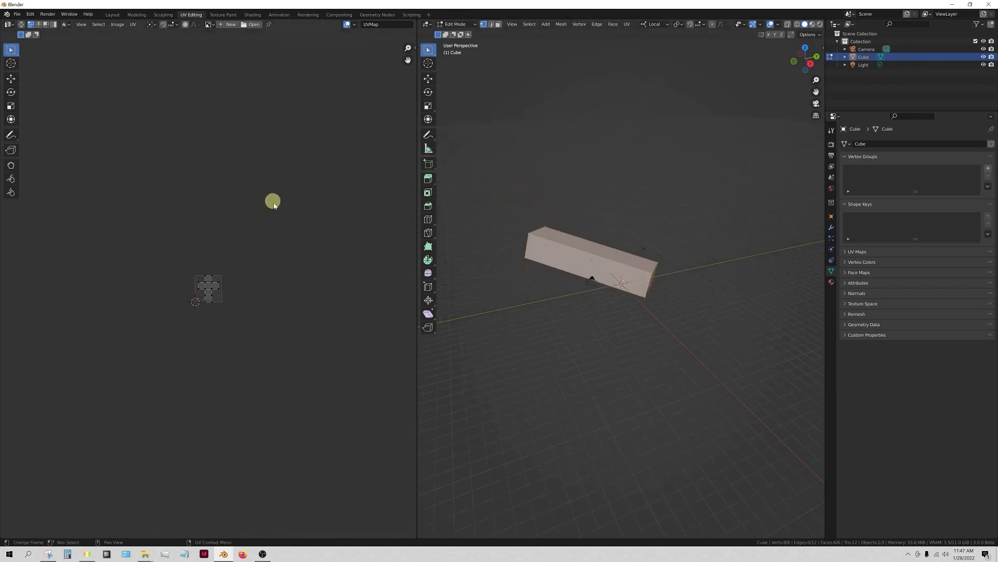
scroll(205, 307, up, 6)
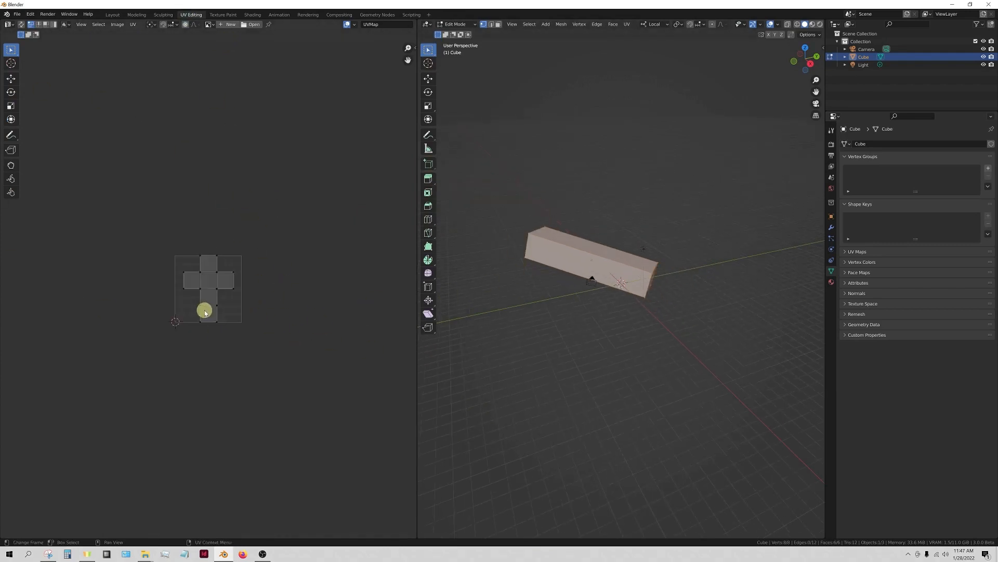
middle_drag(603, 301, 645, 291)
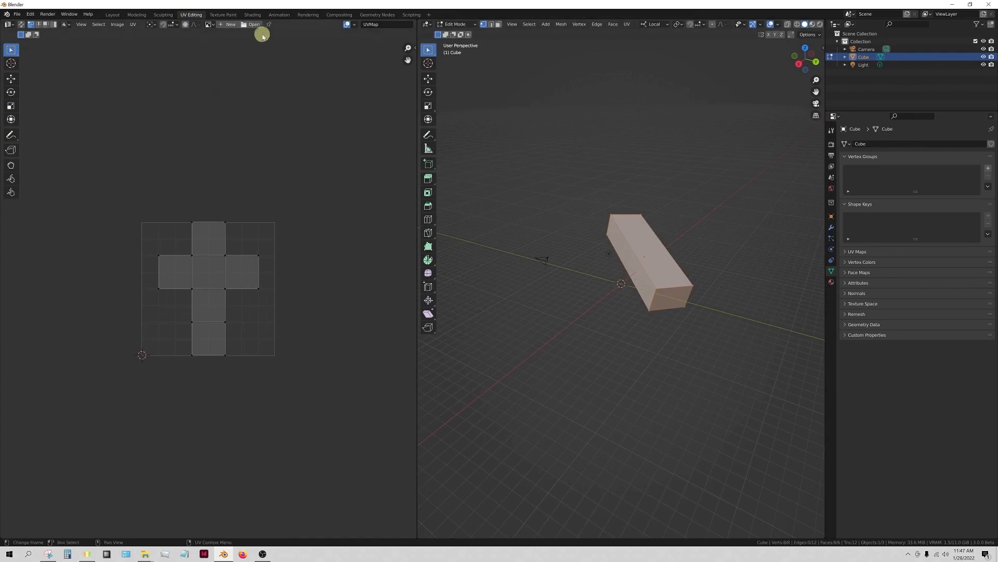
click(223, 14)
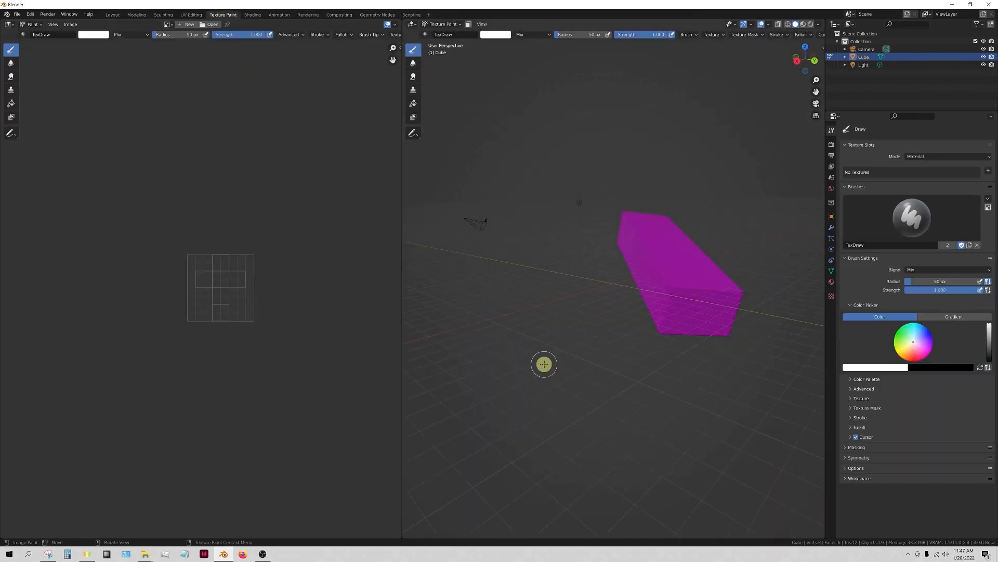
middle_drag(553, 335, 602, 341)
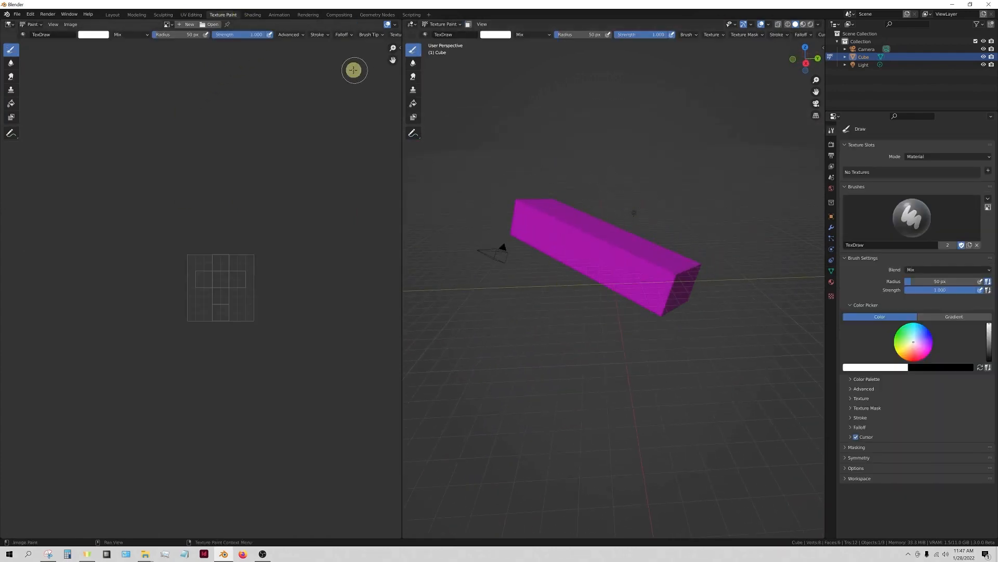
Open the Shading workspace and enlarge the shader editor to show the full Principled BSDF and Material Output nodes
click(252, 15)
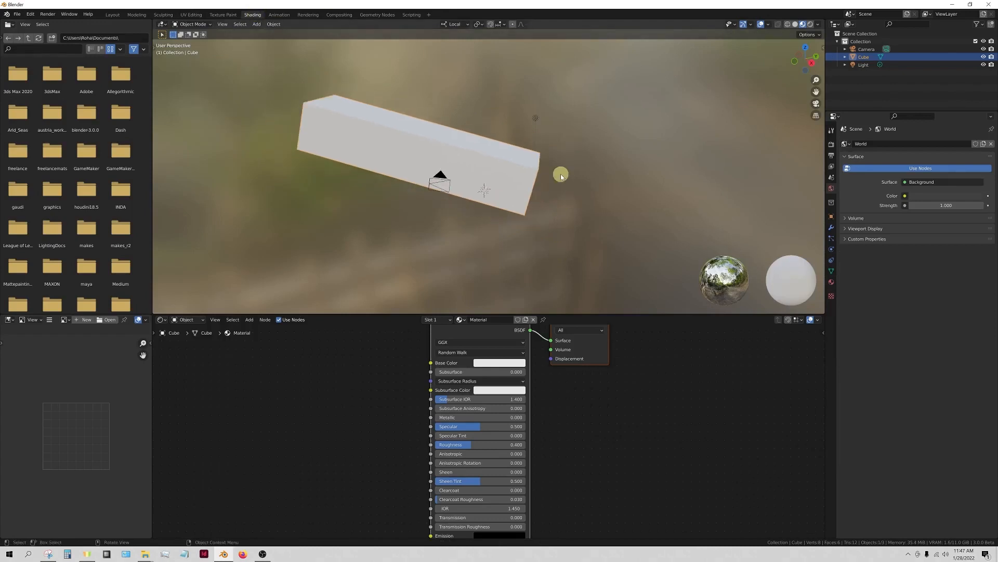
middle_drag(560, 173, 468, 185)
scroll(405, 447, down, 2)
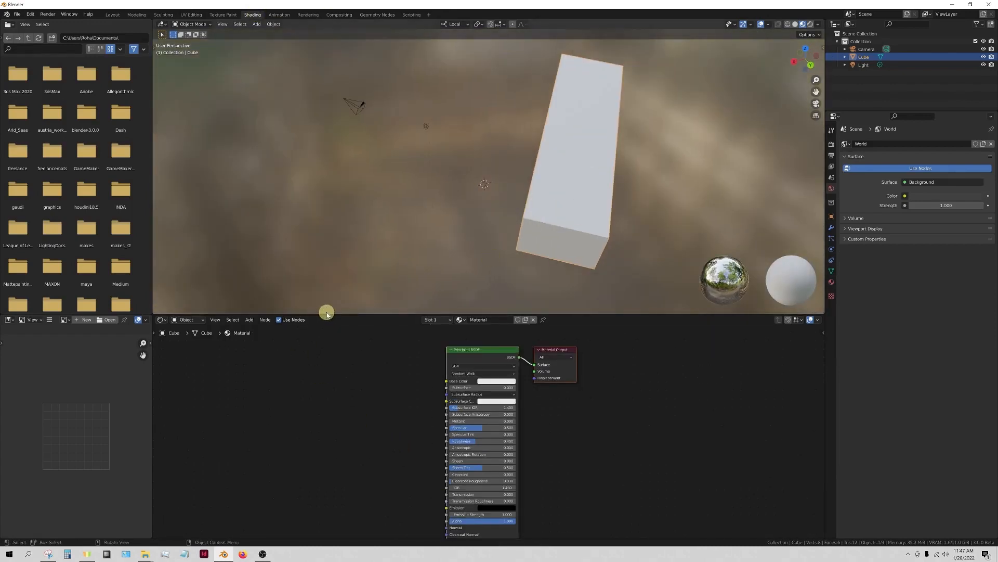
drag(327, 313, 327, 287)
scroll(425, 405, down, 1)
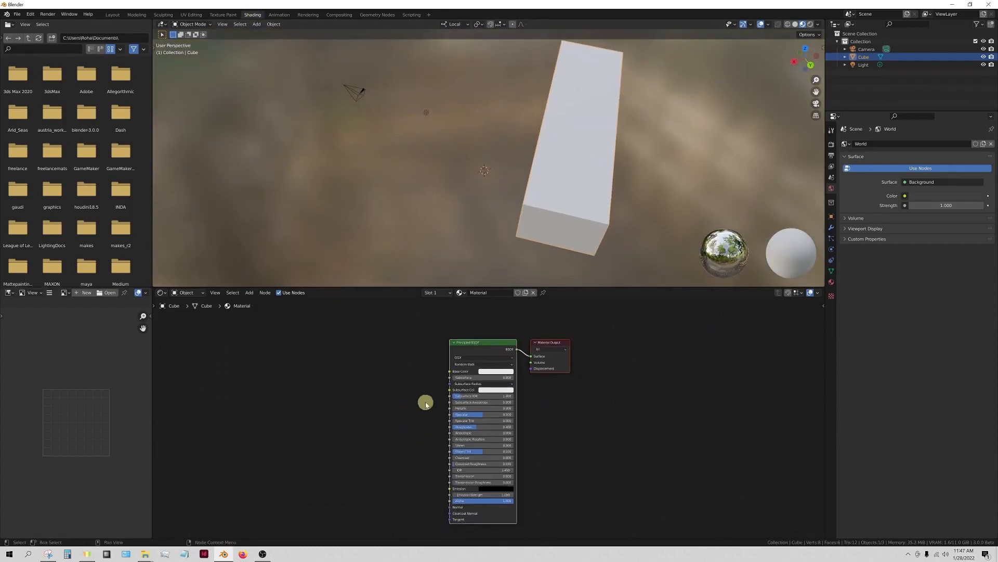
scroll(426, 405, up, 1)
scroll(381, 473, down, 2)
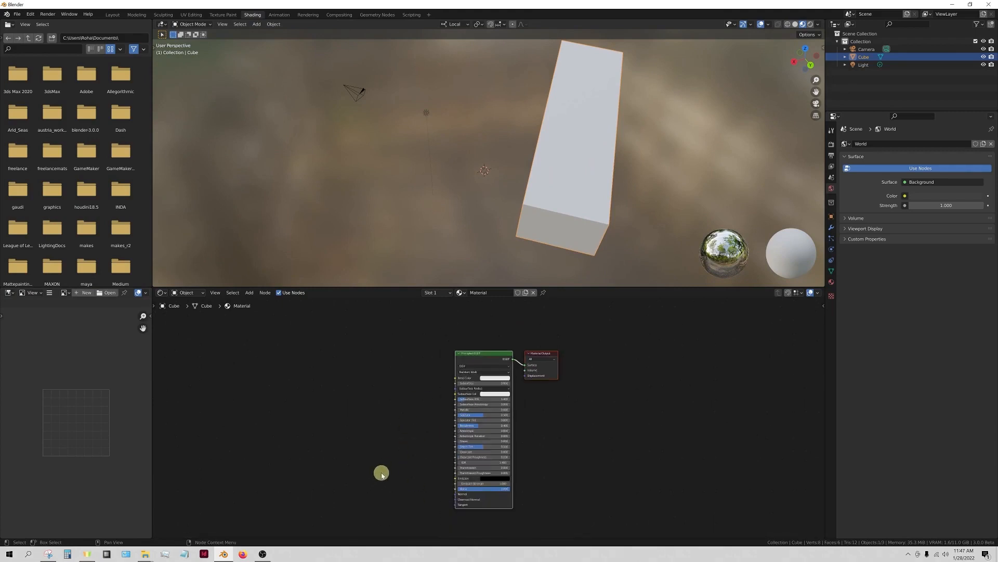
middle_drag(544, 353, 586, 346)
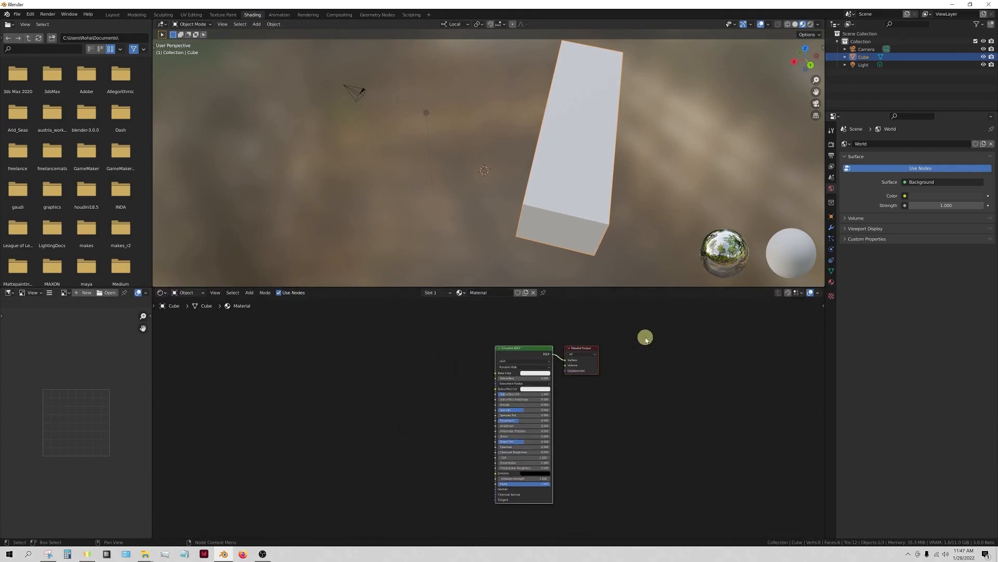
middle_drag(495, 170, 423, 149)
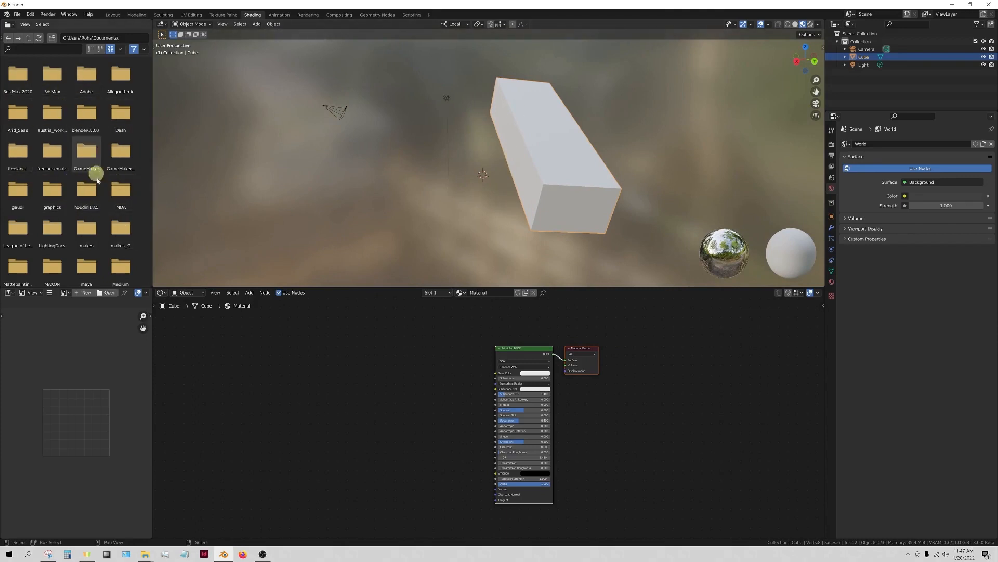
Look through the Animation, Rendering, Compositing, Geometry Nodes and Scripting workspaces, and return to the Layout workspace
click(283, 16)
click(307, 16)
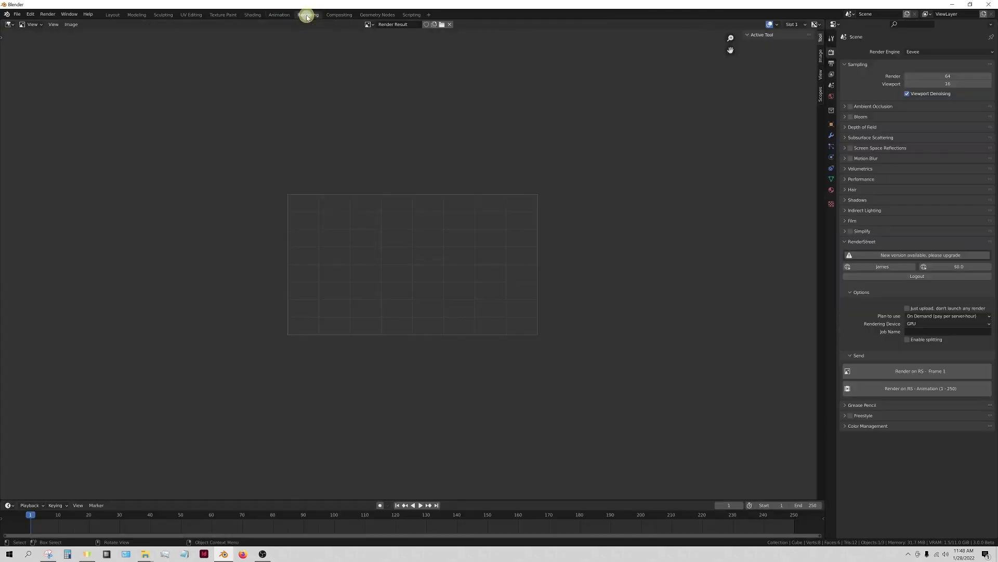
click(336, 16)
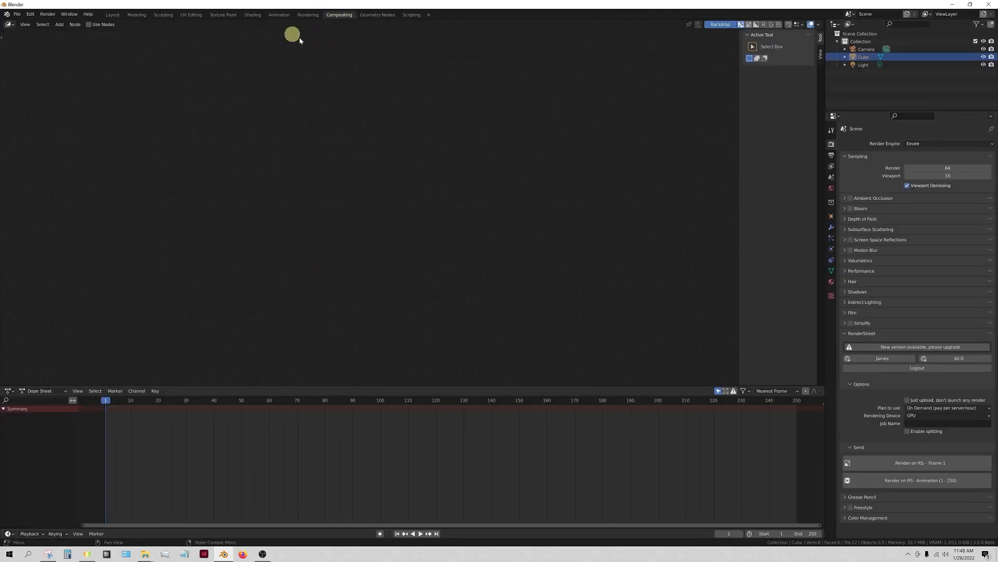
click(377, 15)
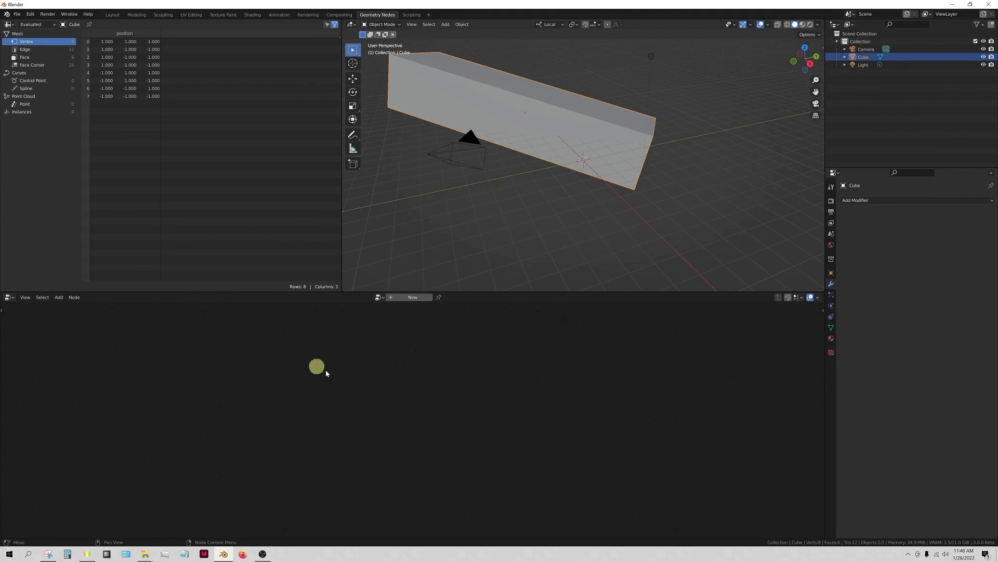
click(410, 14)
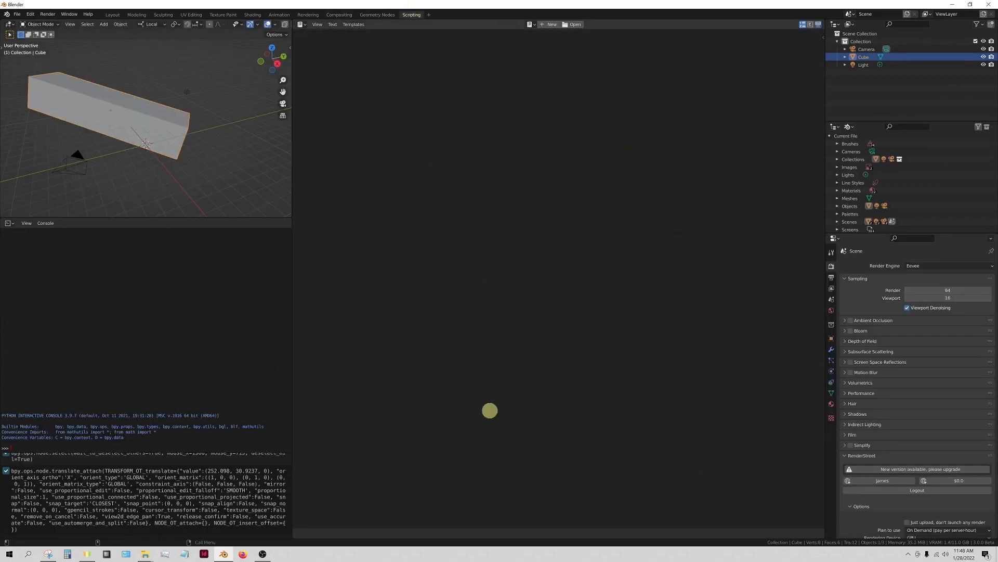
click(108, 15)
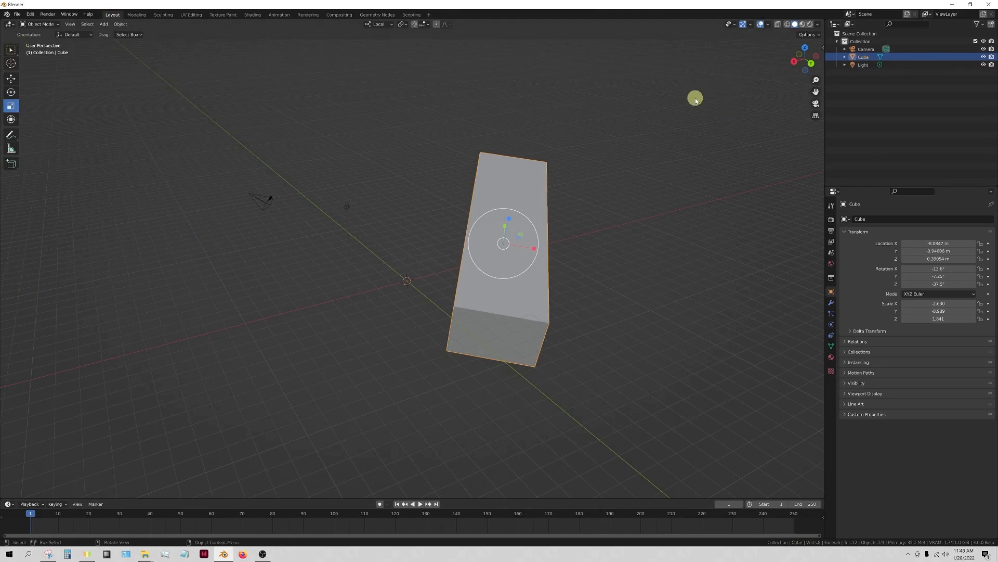
Temporarily enlarge the timeline area and view the editor types available for the timeline and 3D viewport areas
drag(417, 498, 435, 487)
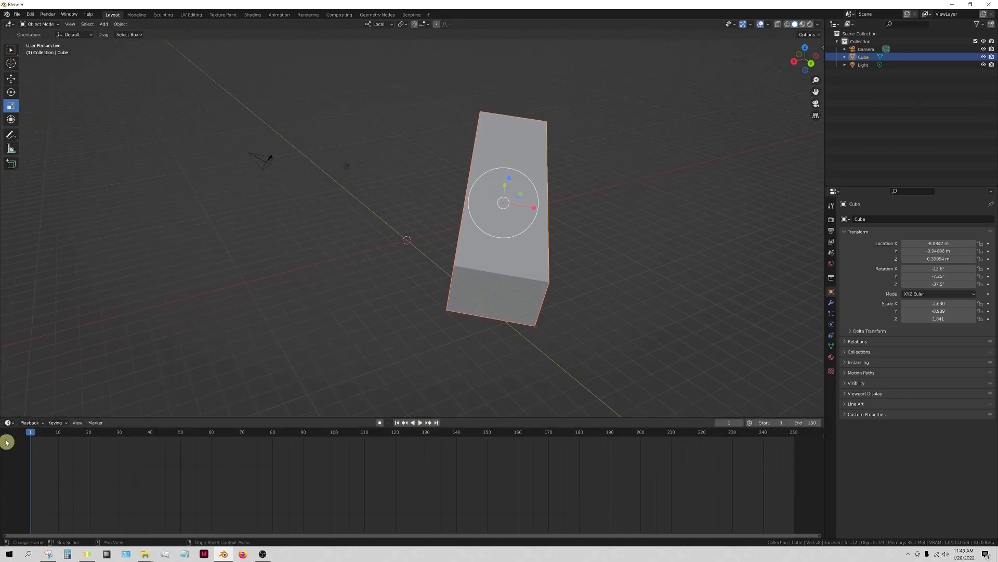
click(9, 422)
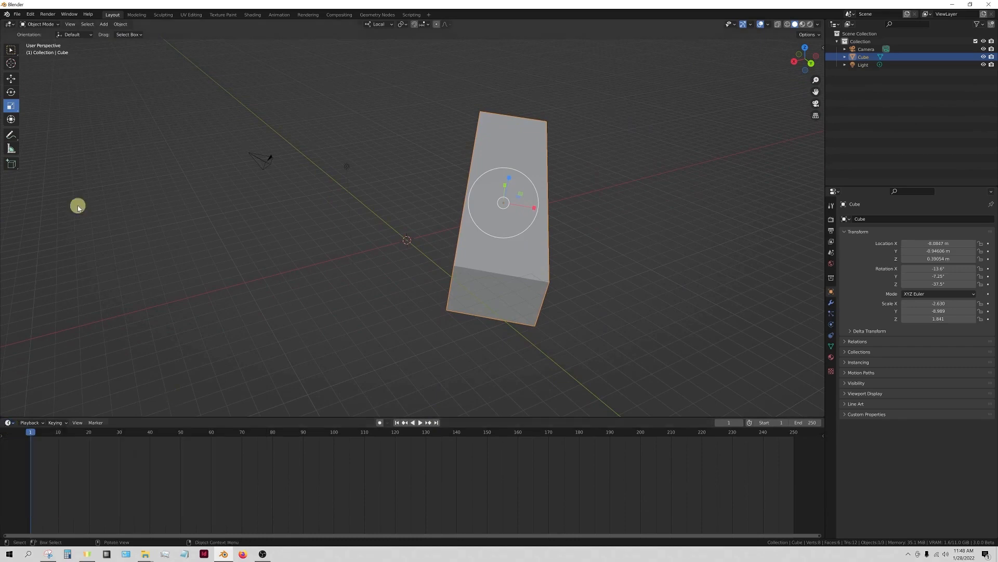
click(10, 24)
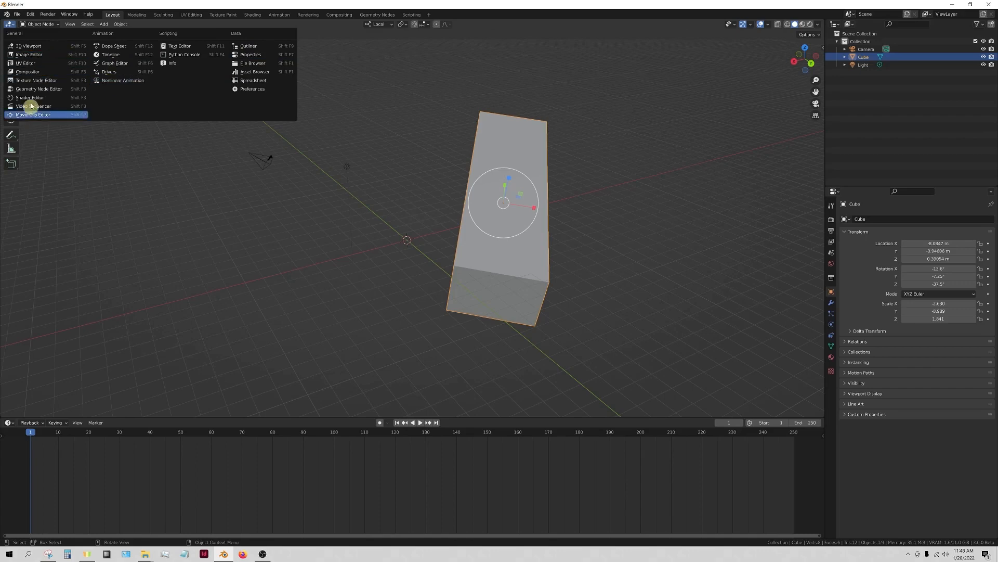
click(10, 24)
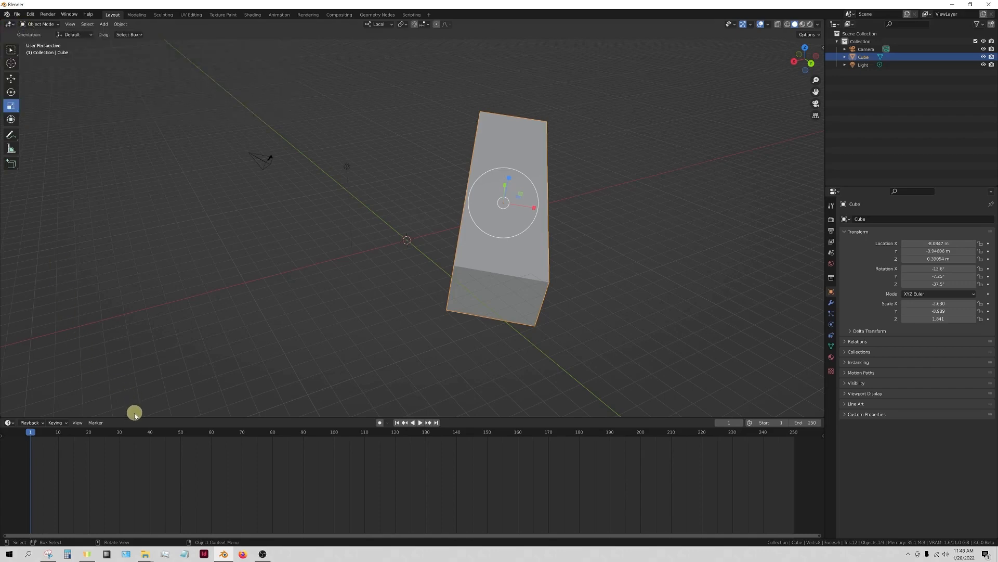
drag(140, 416, 131, 494)
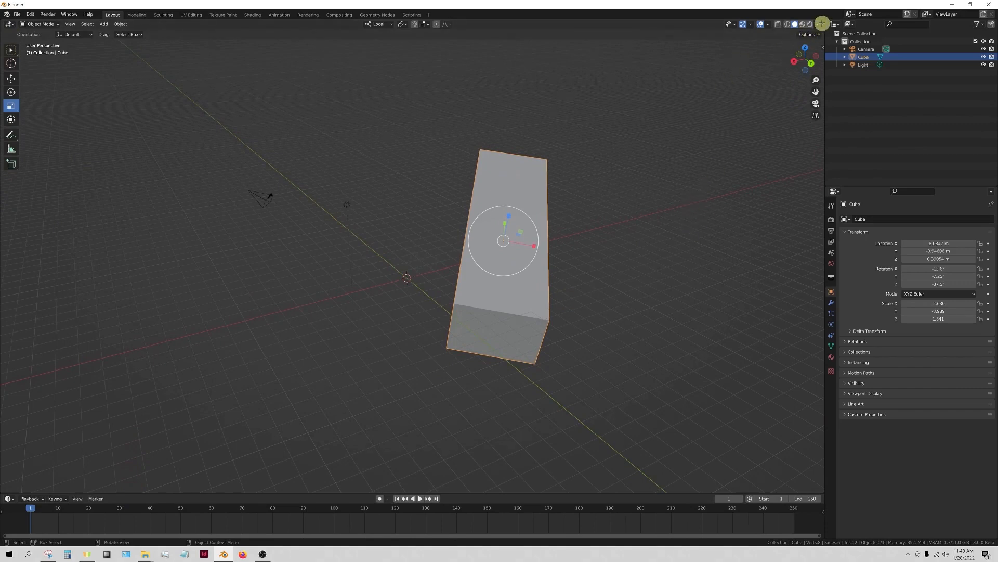
Split the 3D viewport vertically into two areas and change the new narrow area to the UV Editor
drag(822, 24, 641, 23)
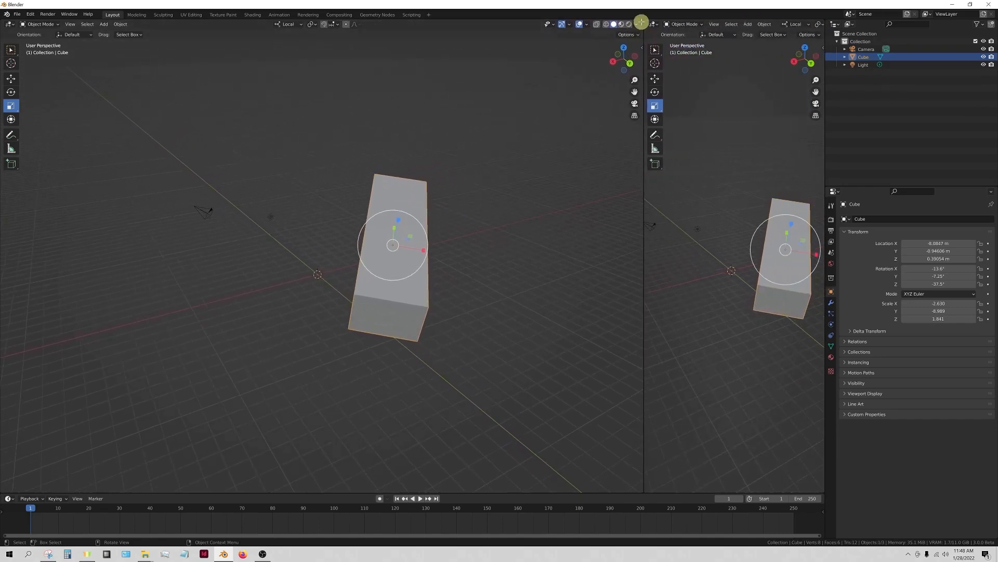
click(657, 26)
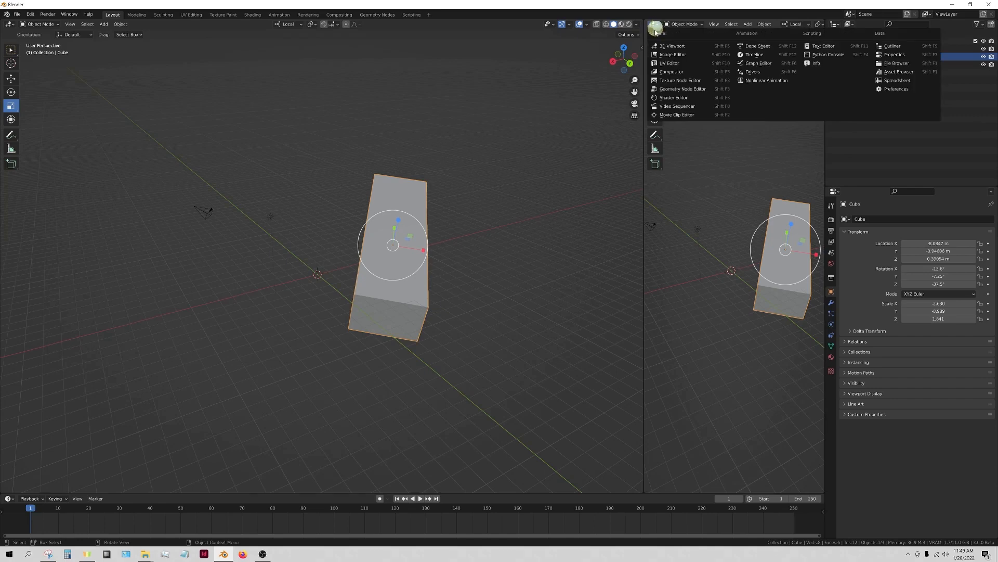
click(683, 64)
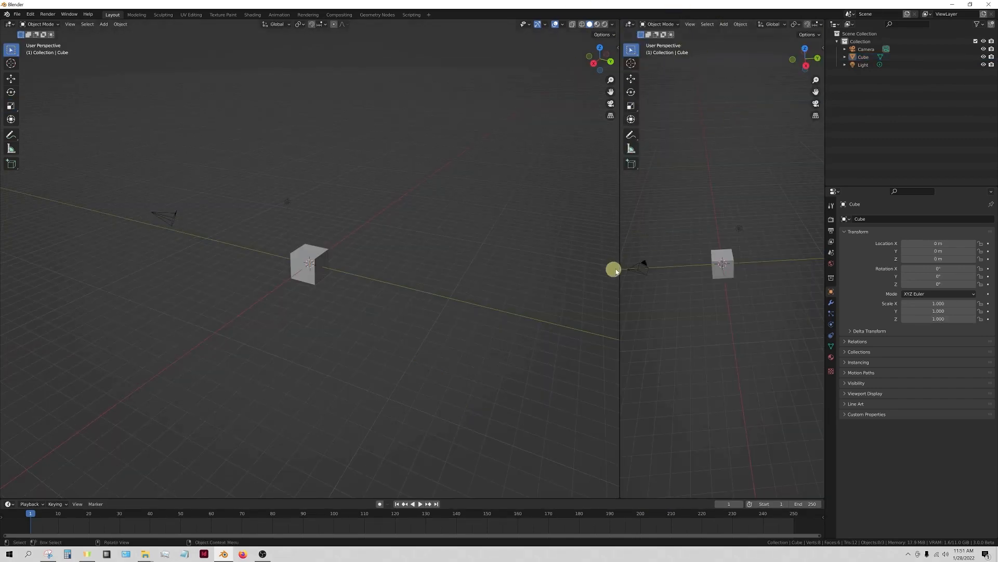
Join the two side-by-side 3D viewports into one, keeping the wider view, and look at the cube from another angle
right_click(620, 214)
right_click(621, 245)
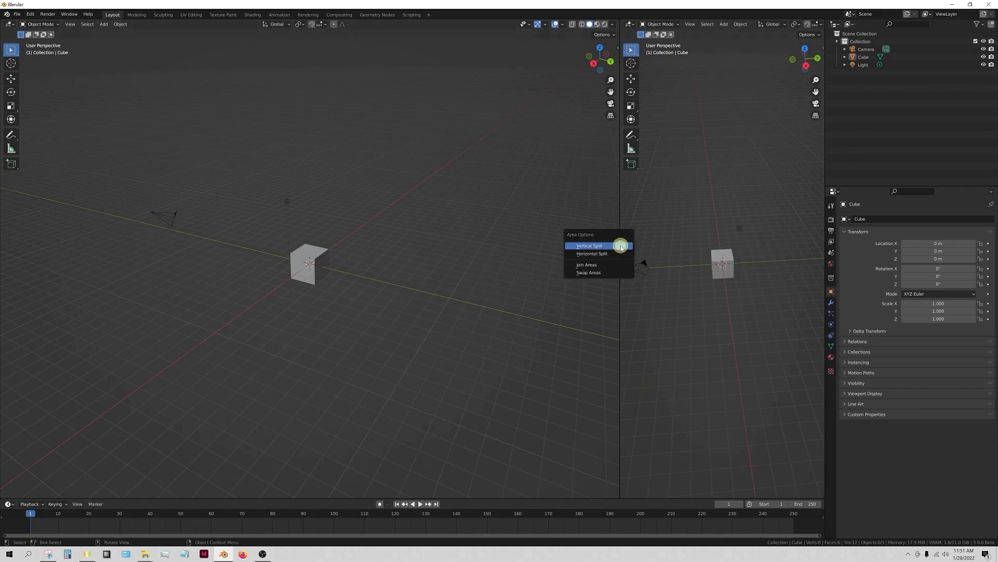
click(604, 267)
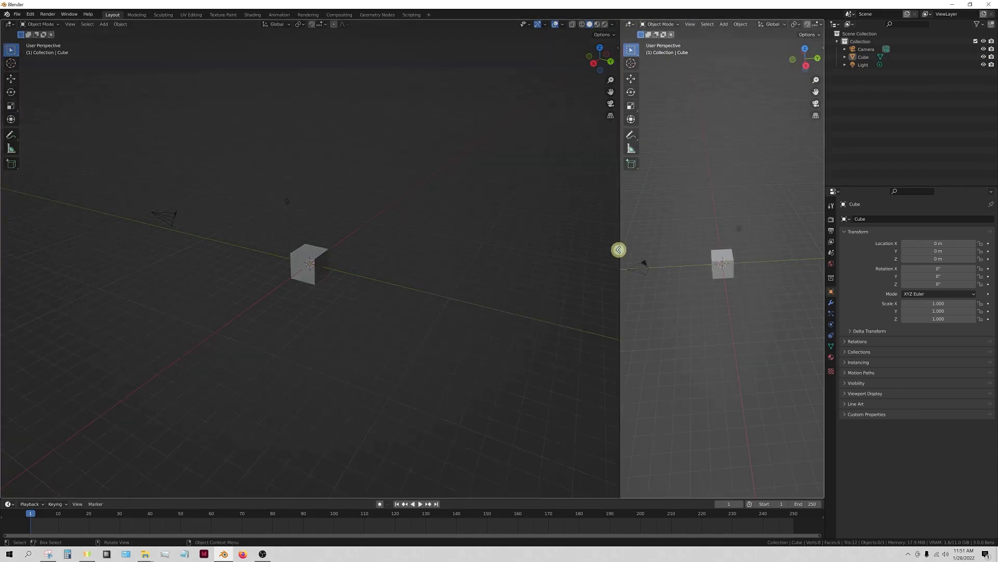
click(618, 249)
middle_drag(306, 230, 413, 281)
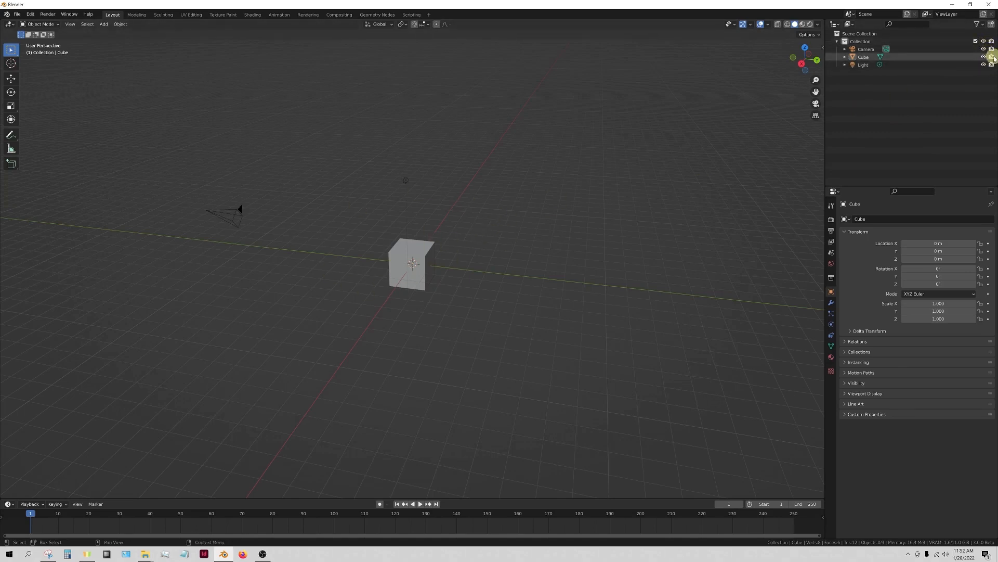
Create a new collection named Collection 2 in the scene and move the cube into it
right_click(879, 104)
click(854, 104)
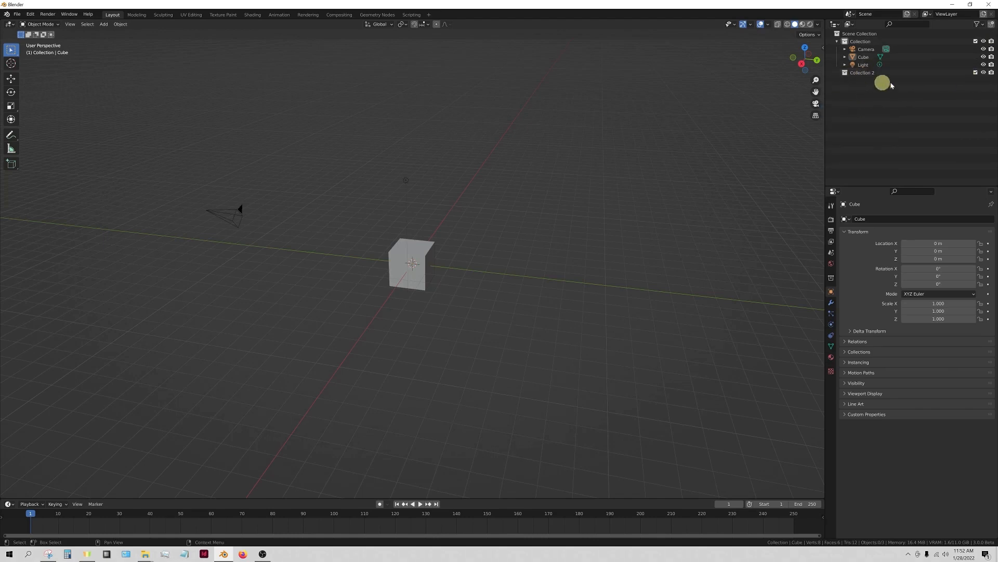
drag(867, 61, 867, 73)
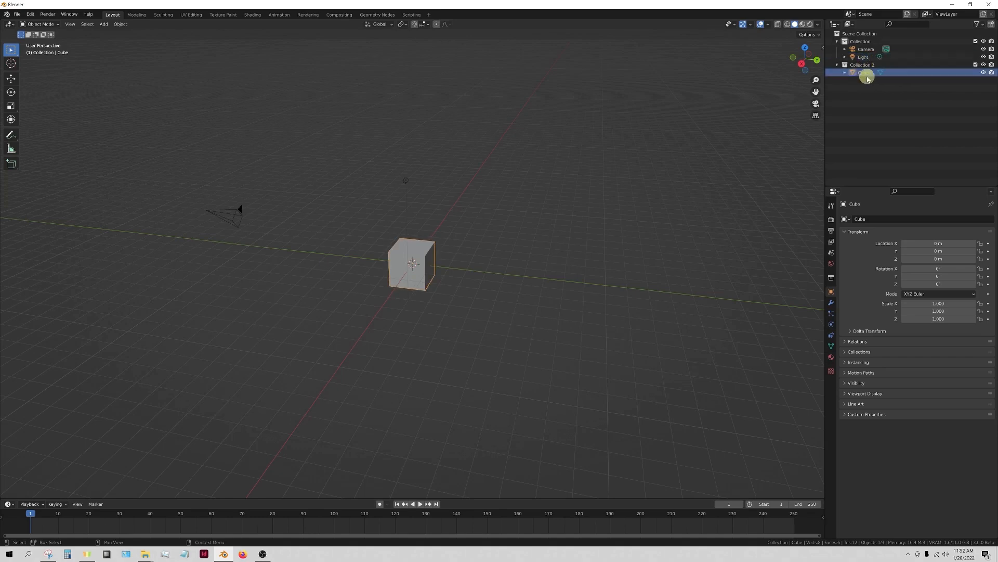
Temporarily hide Collection 2, look at the scene from another angle, and make the collection visible again
click(983, 64)
middle_drag(503, 238, 484, 243)
click(983, 64)
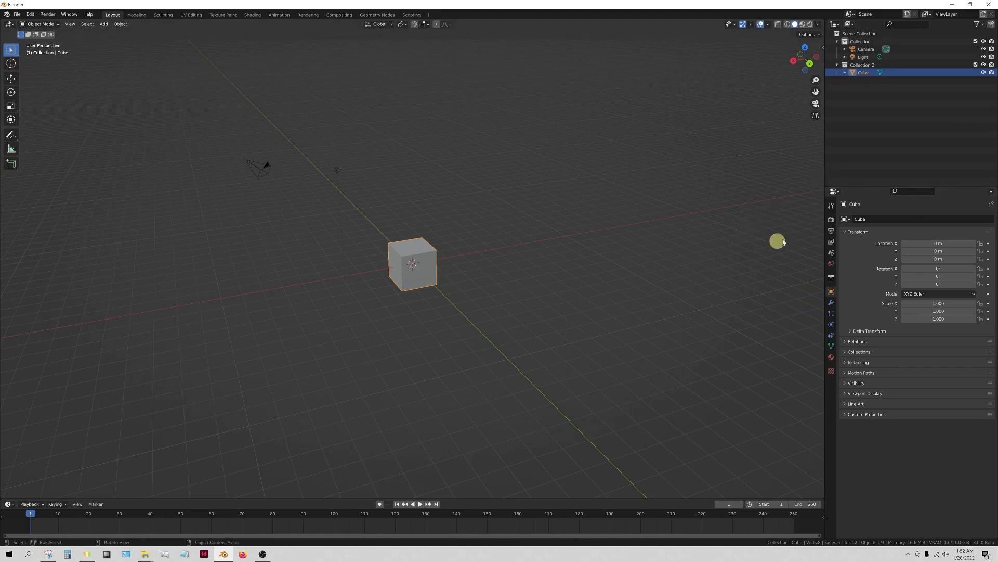
Look through the render, output and world properties of the scene, collapsing the RenderStreet section
click(831, 221)
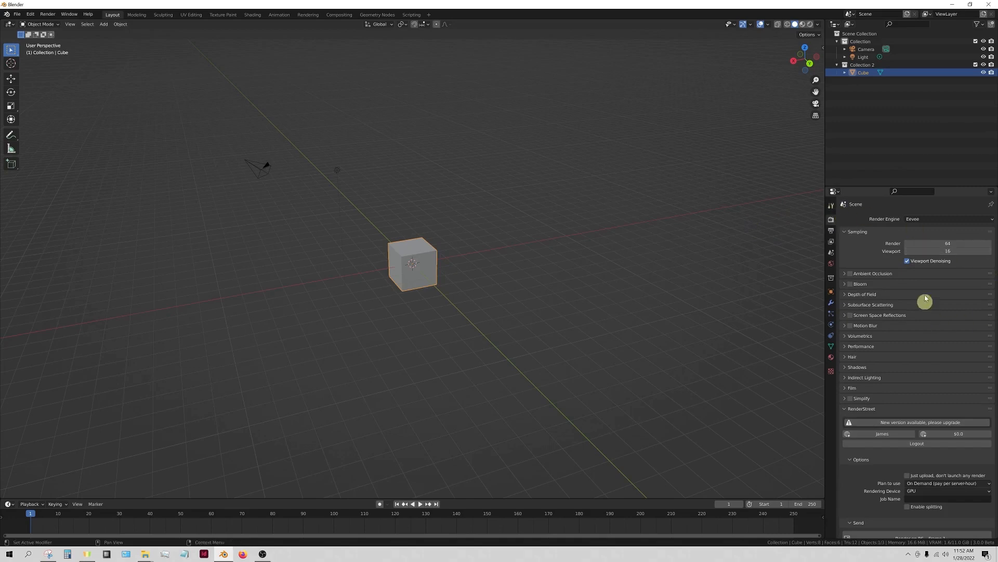
click(846, 408)
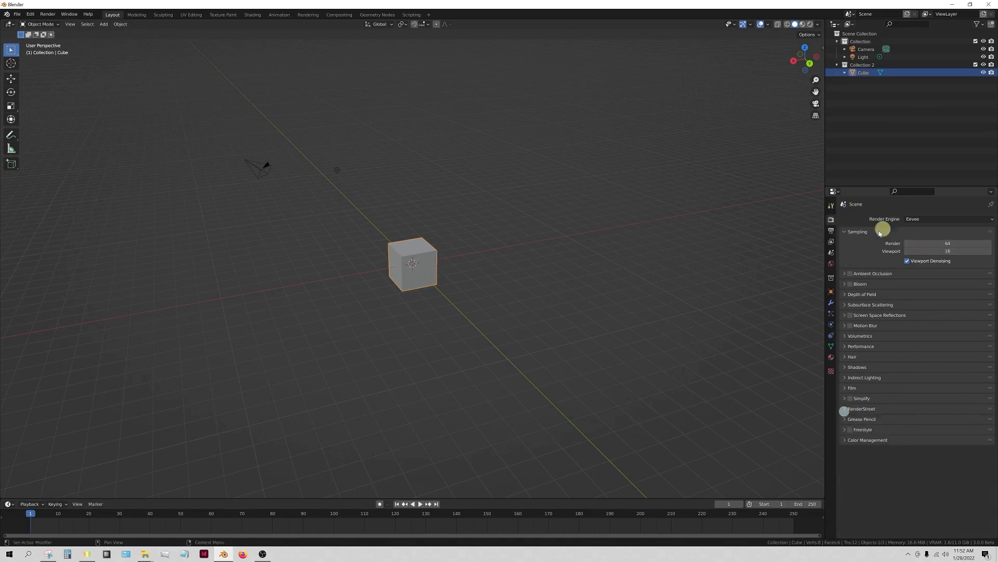
click(831, 231)
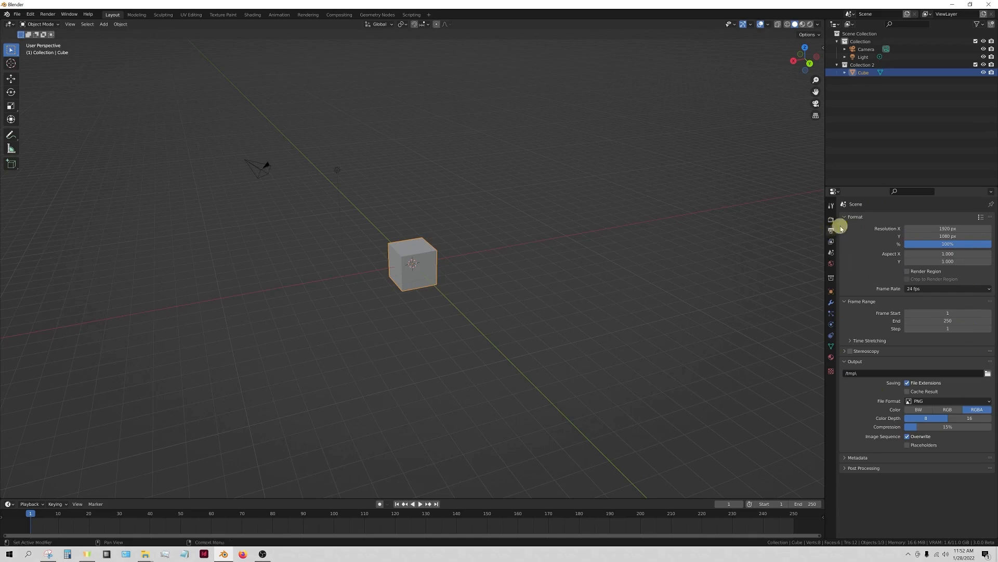
click(832, 264)
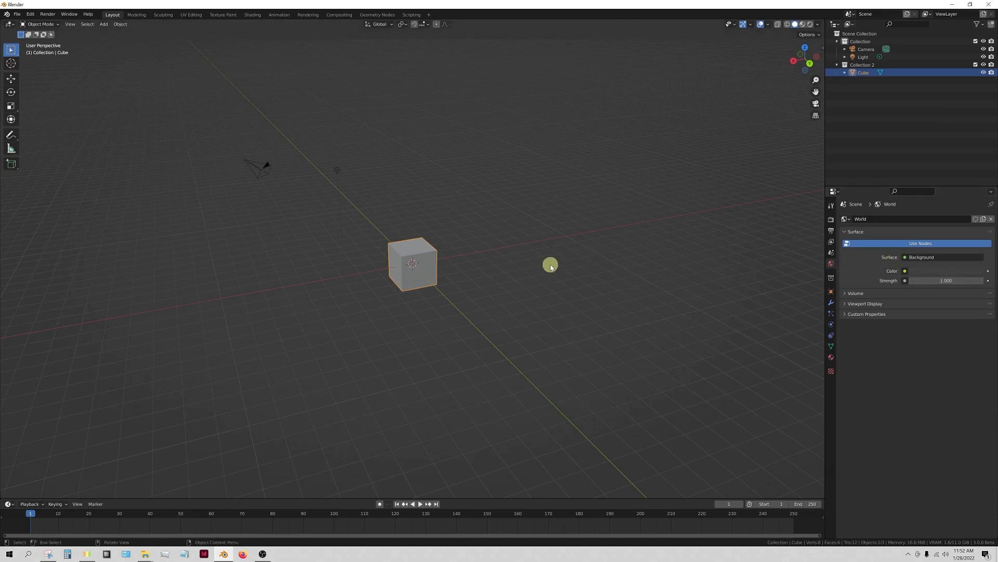
middle_drag(559, 266, 571, 266)
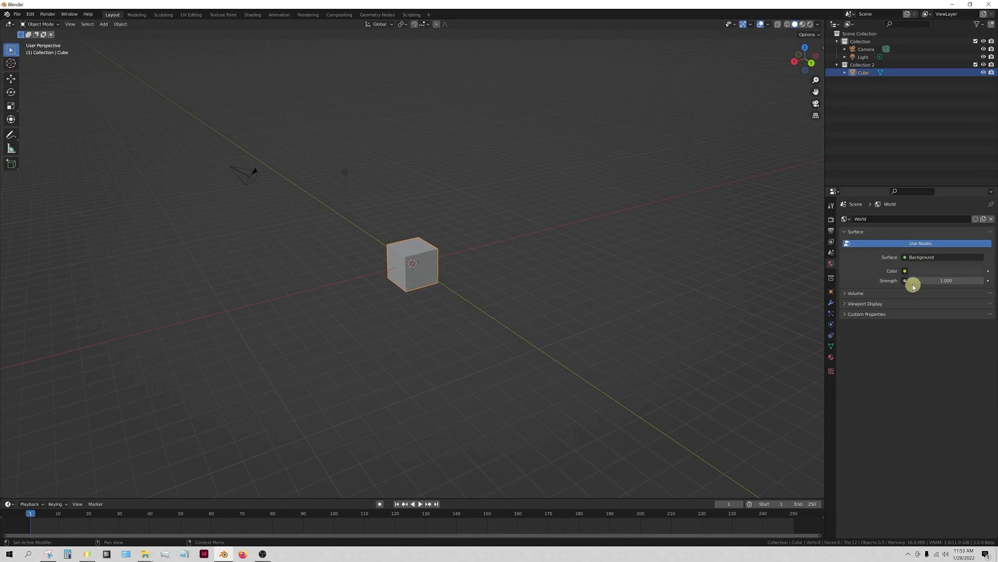
Compare the cube's object transform properties with those in the viewport sidebar, and deselect the cube
click(831, 290)
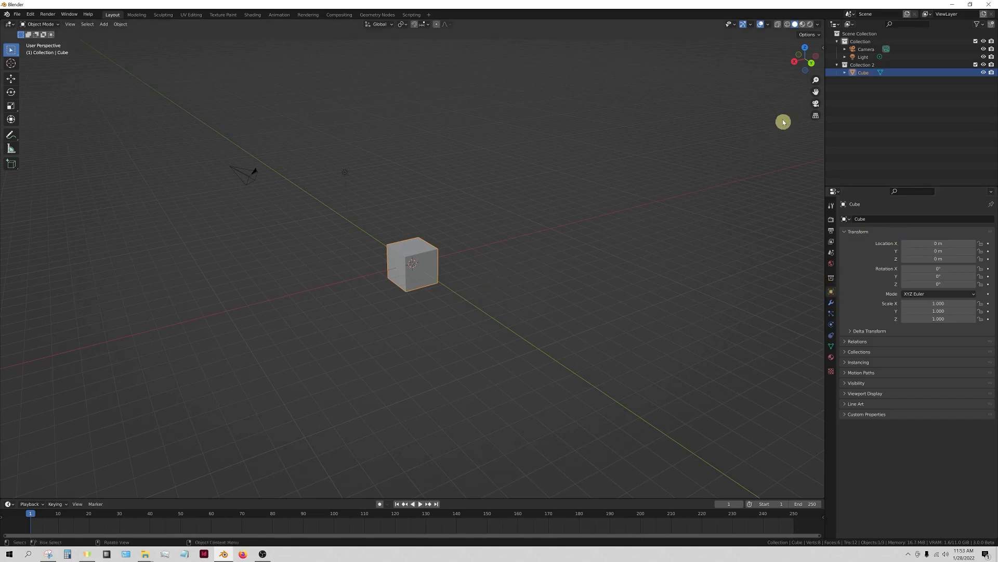
key(n)
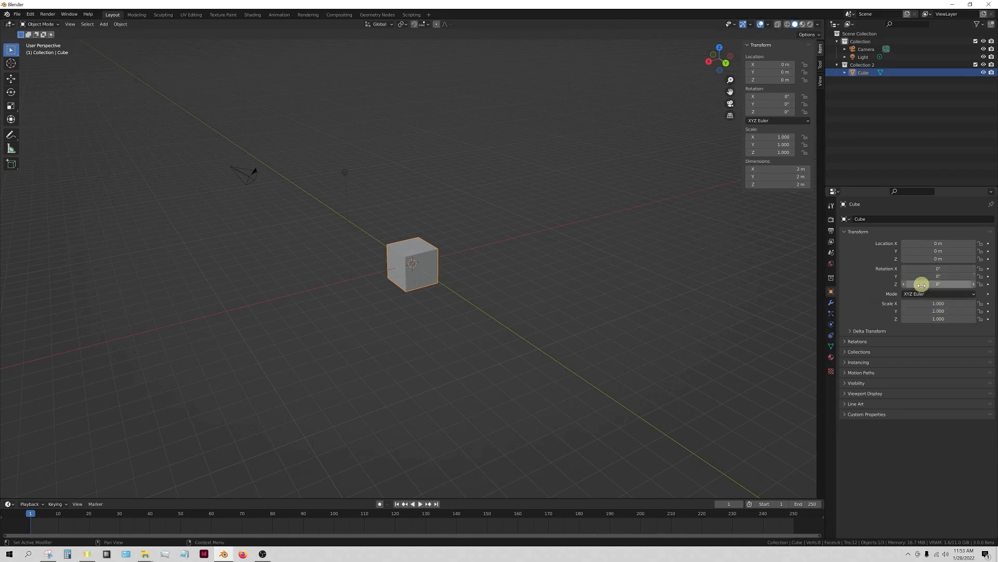
click(735, 245)
key(n)
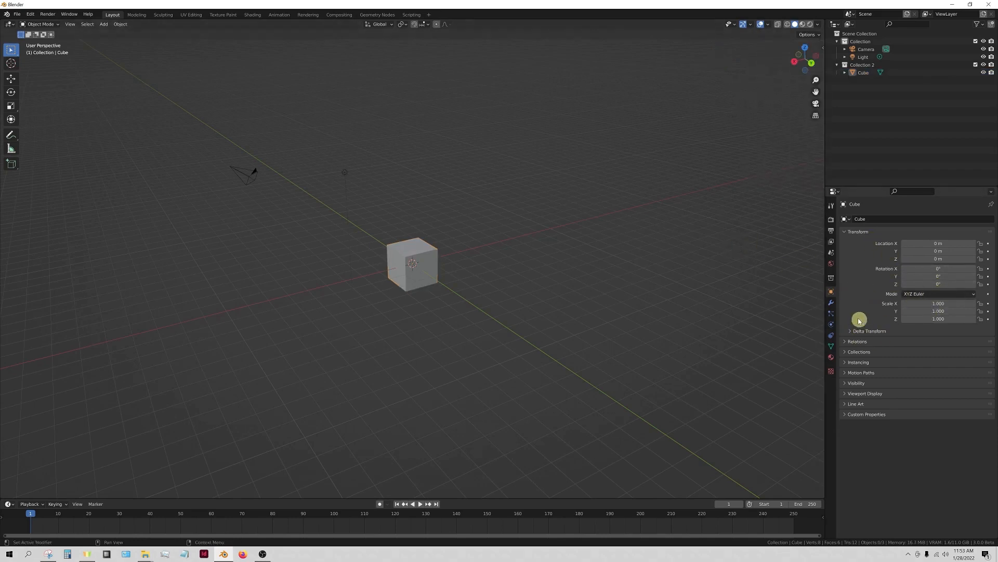
View the list of modifiers available for the cube and close it without adding one
click(832, 302)
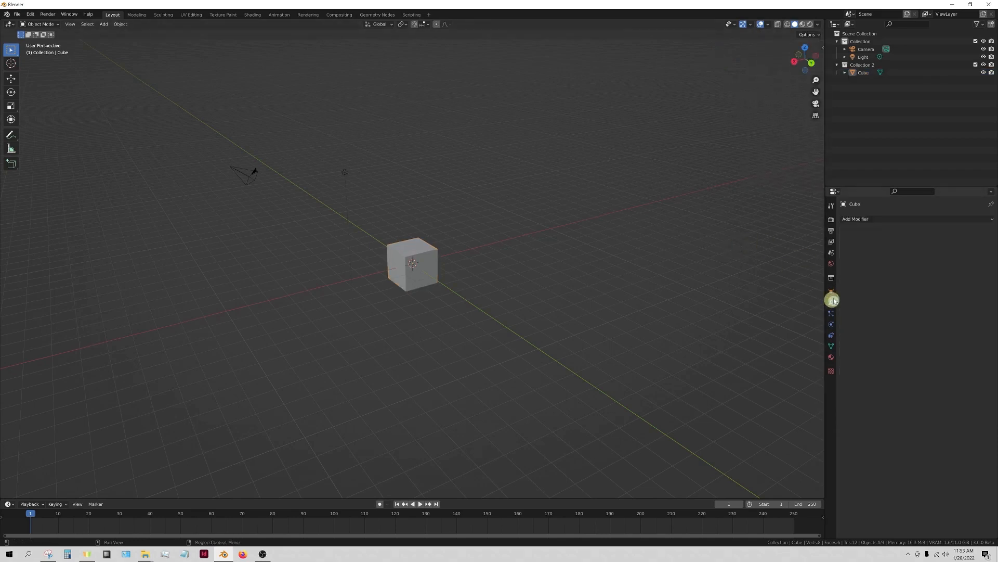
click(882, 219)
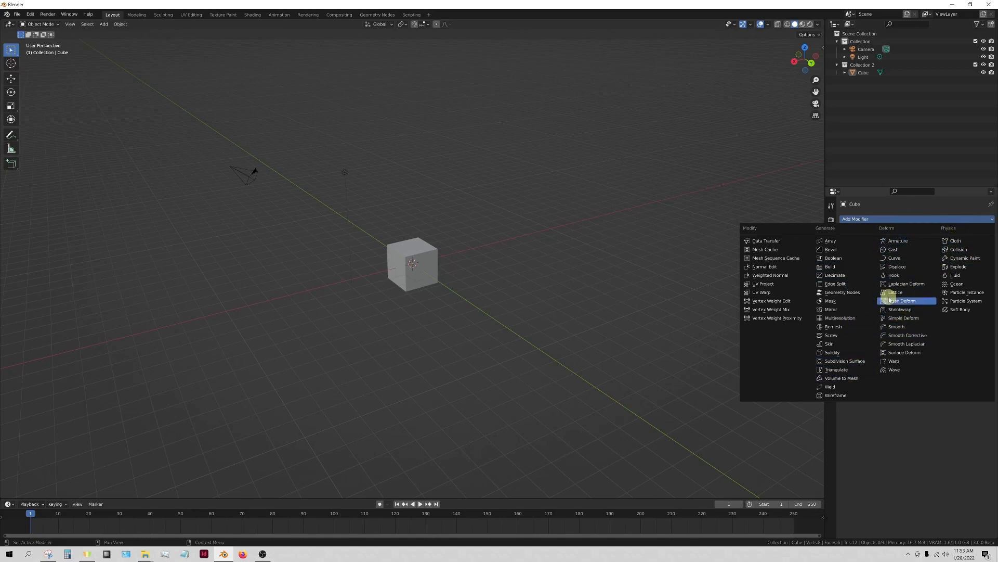
click(914, 449)
Temporarily add a particle system to the cube, switch it from emitter to hair, and remove it again
click(831, 313)
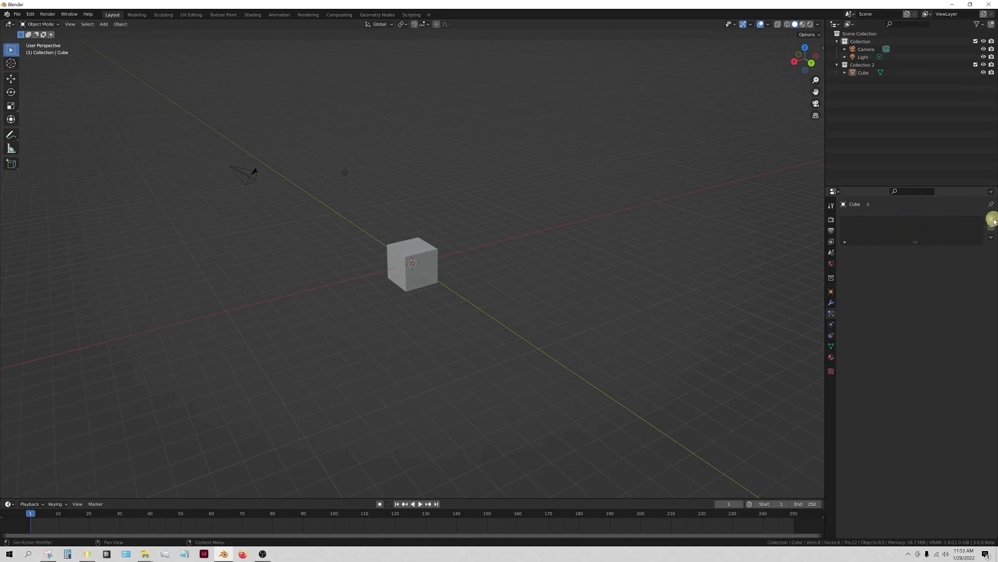
click(993, 220)
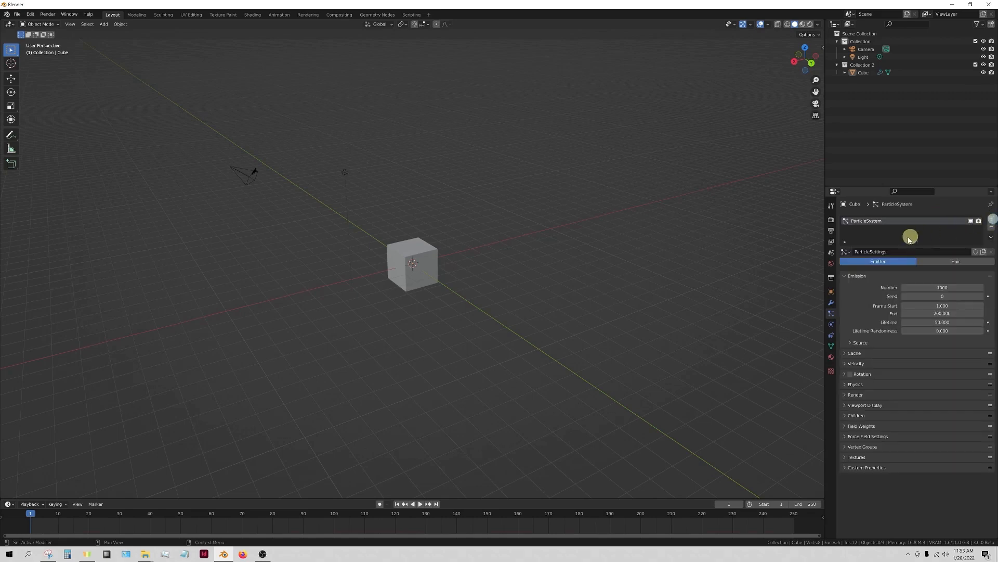
click(927, 258)
click(891, 261)
click(938, 260)
middle_drag(408, 238, 700, 223)
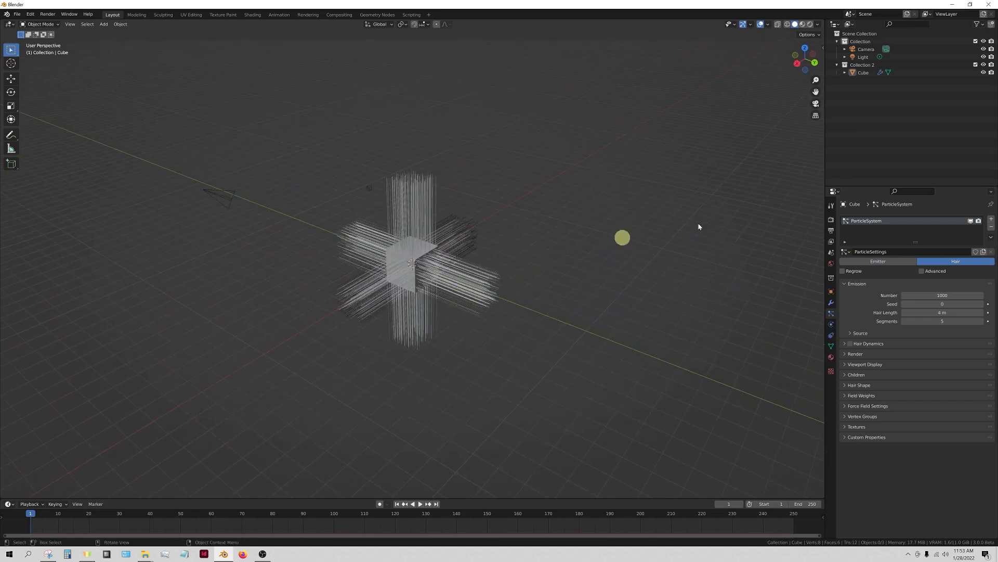
click(991, 227)
Look through the cube's physics, object constraint, material and texture properties
click(830, 324)
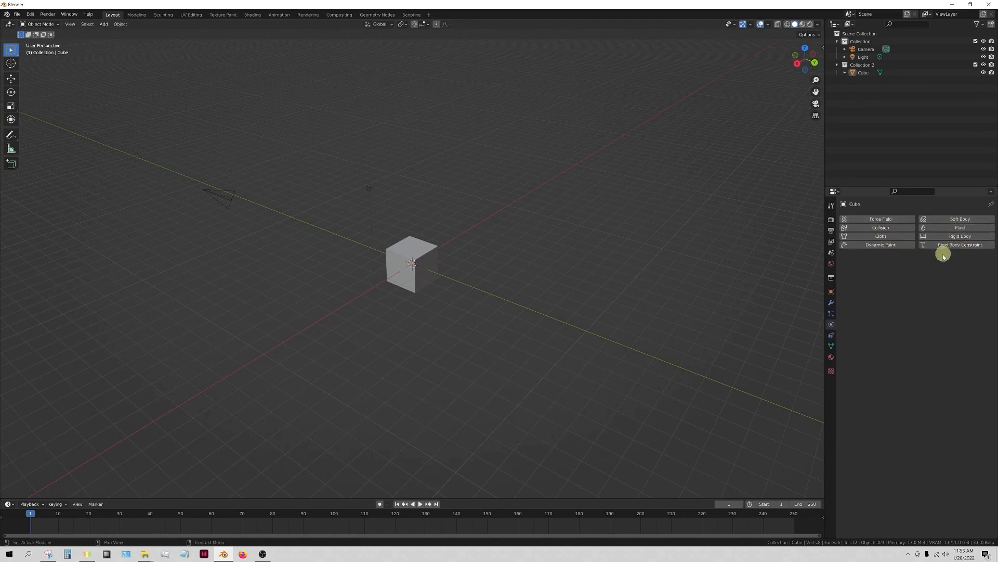
middle_drag(626, 283, 583, 285)
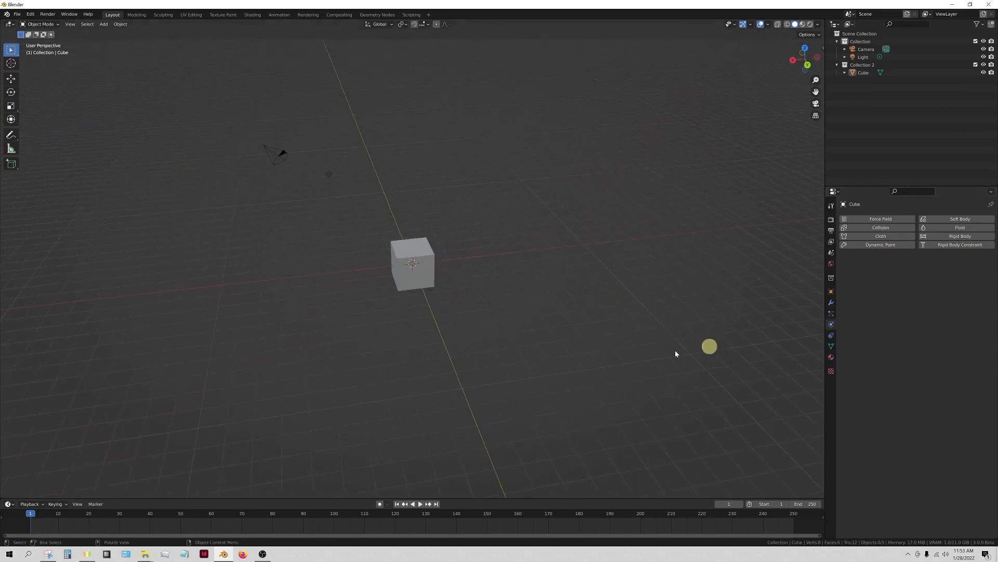
scroll(414, 337, up, 4)
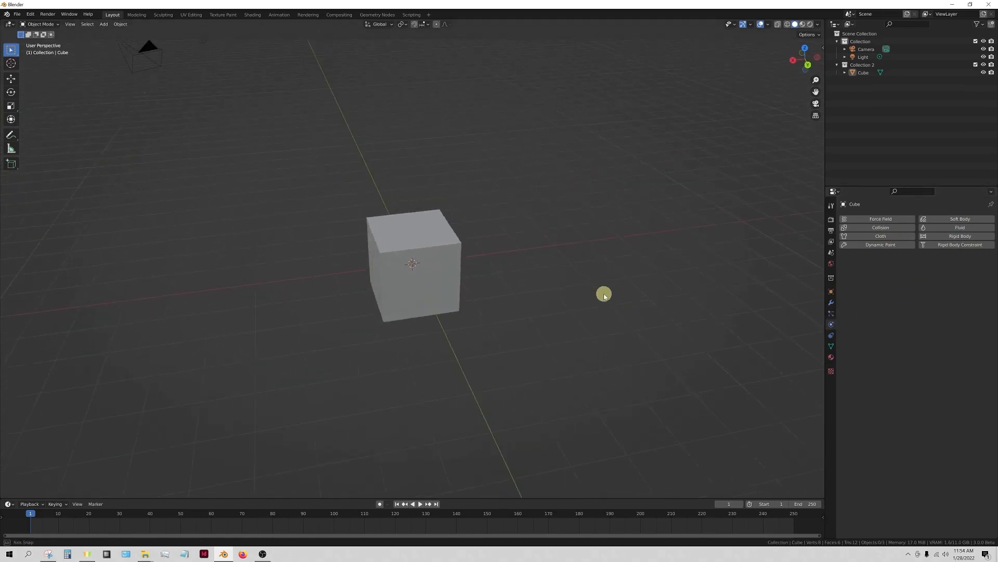
middle_drag(602, 292, 635, 291)
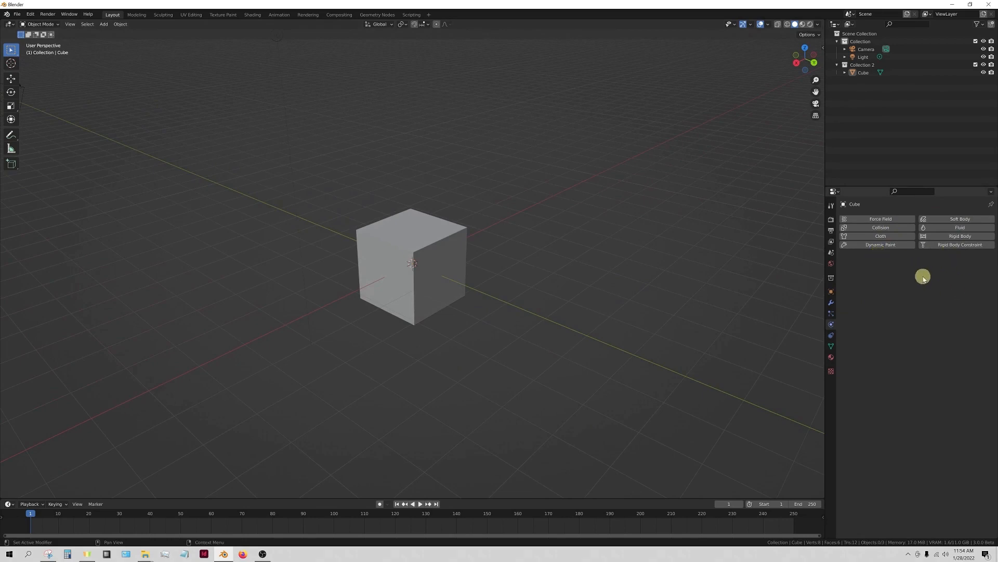
click(831, 335)
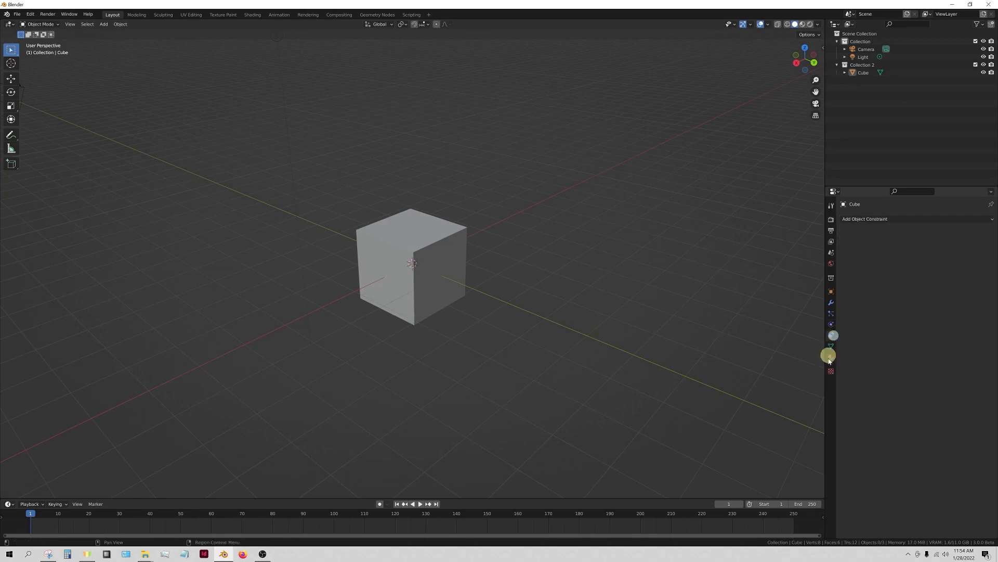
click(831, 360)
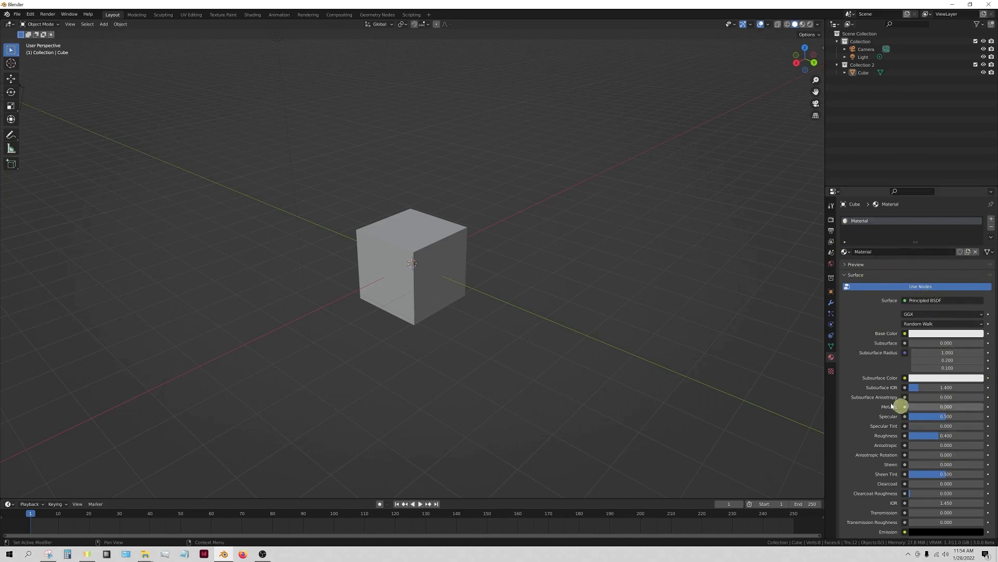
click(830, 370)
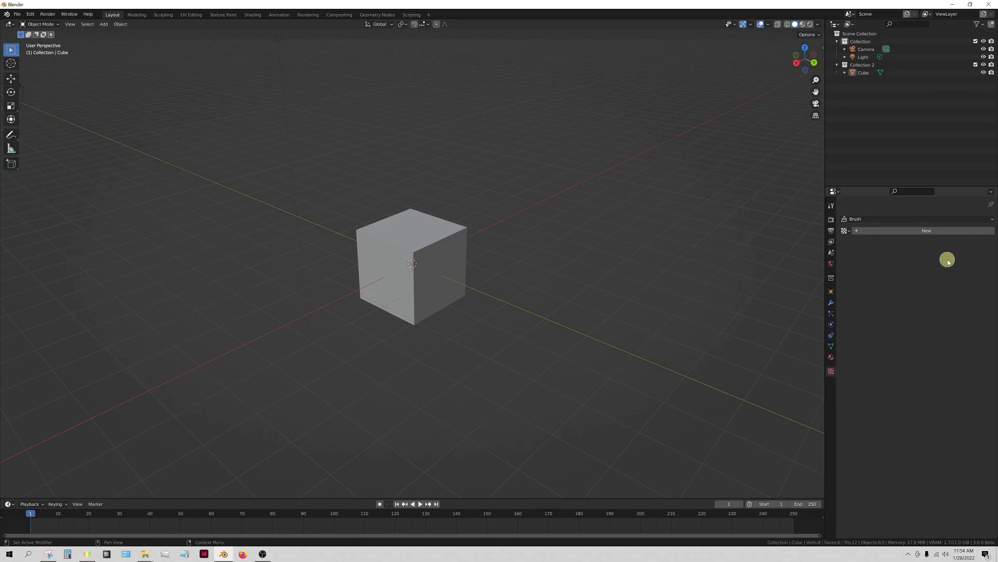
scroll(675, 343, down, 5)
middle_drag(472, 283, 535, 274)
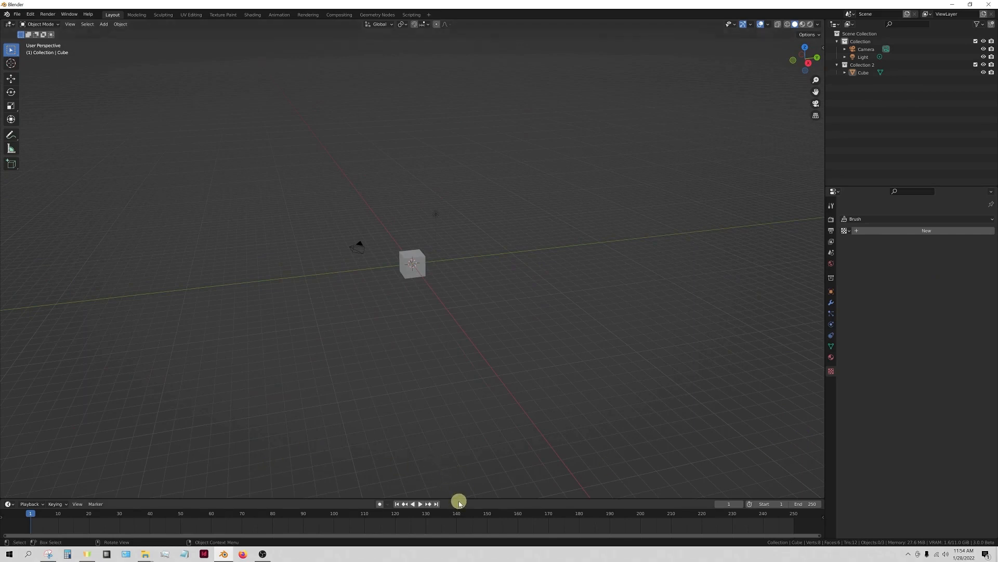
Enlarge the timeline area slightly and change its editor type to the Shader Editor
drag(462, 498, 476, 468)
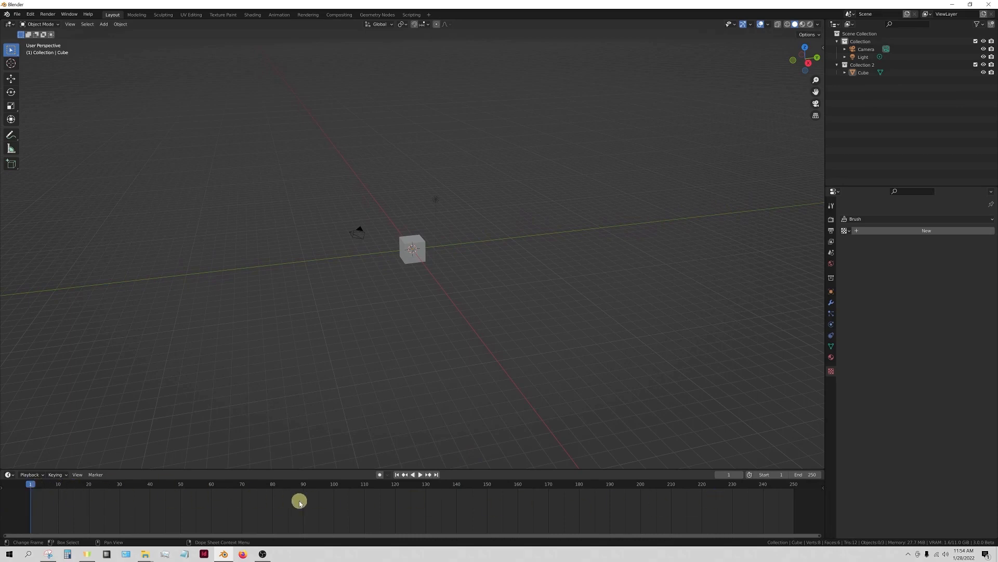
click(8, 475)
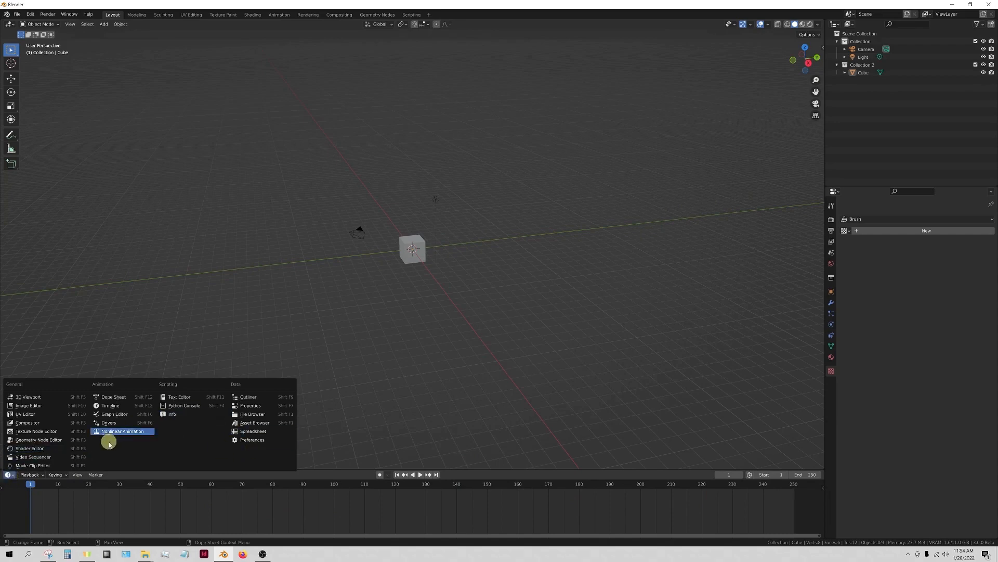
click(9, 475)
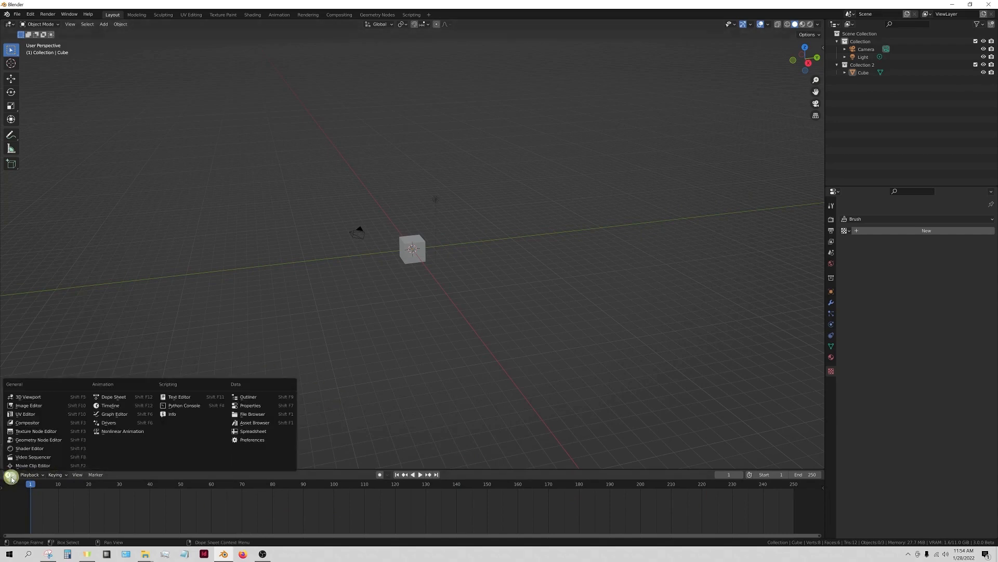
click(22, 447)
Temporarily enlarge the Shader Editor area to view the cube's material nodes, and shrink it back to a narrow strip
scroll(411, 517, up, 3)
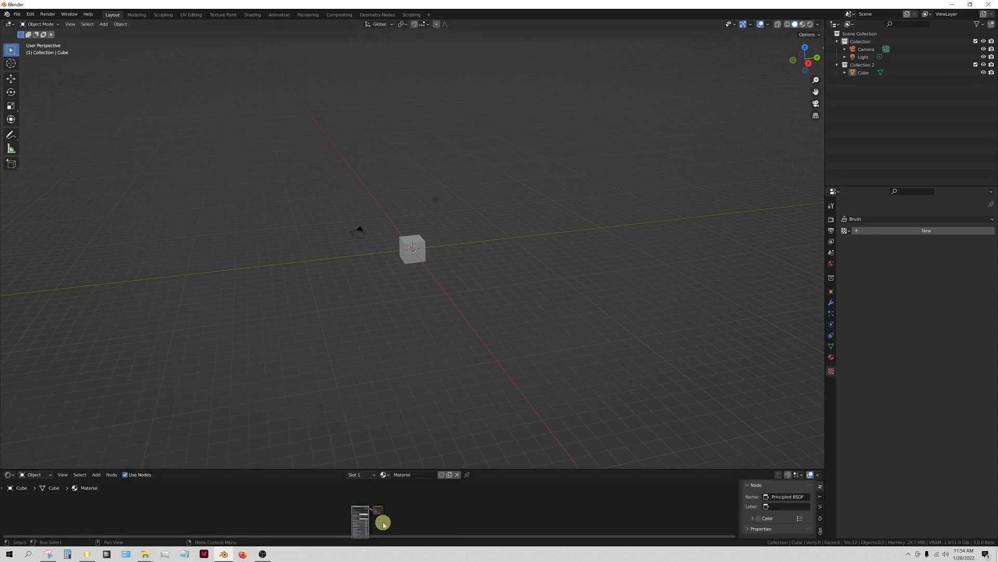
middle_drag(426, 513, 493, 473)
drag(494, 470, 502, 345)
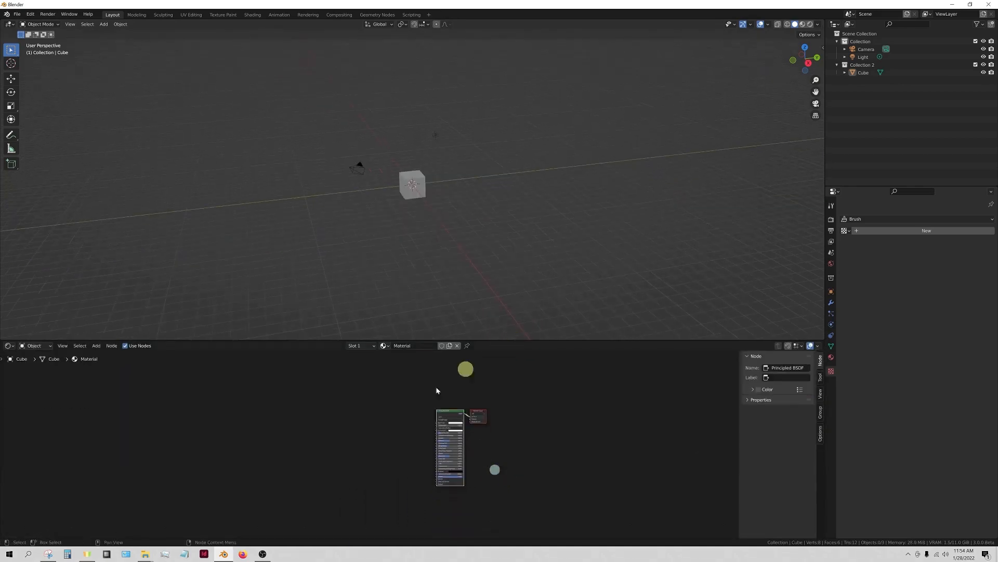
drag(497, 341, 504, 500)
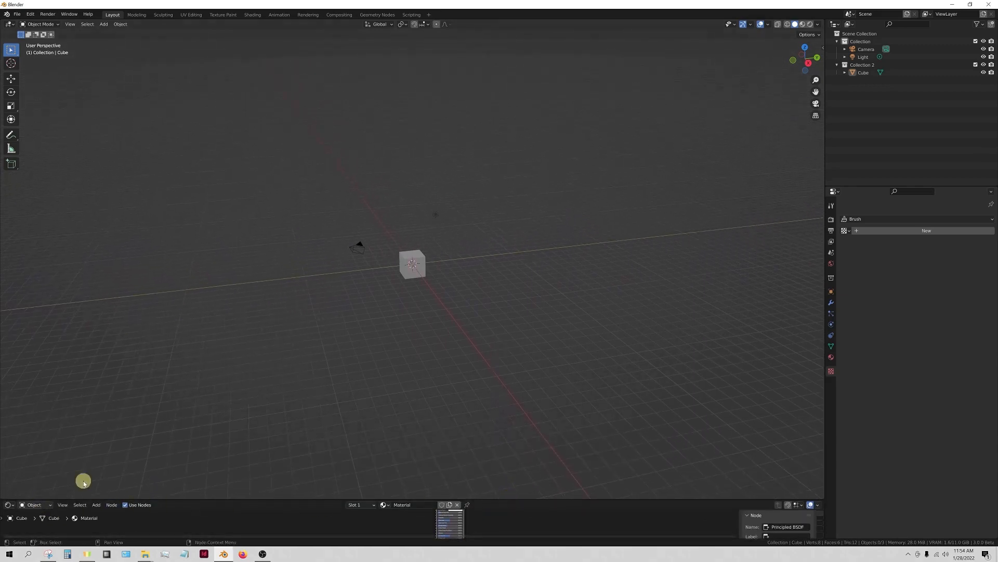